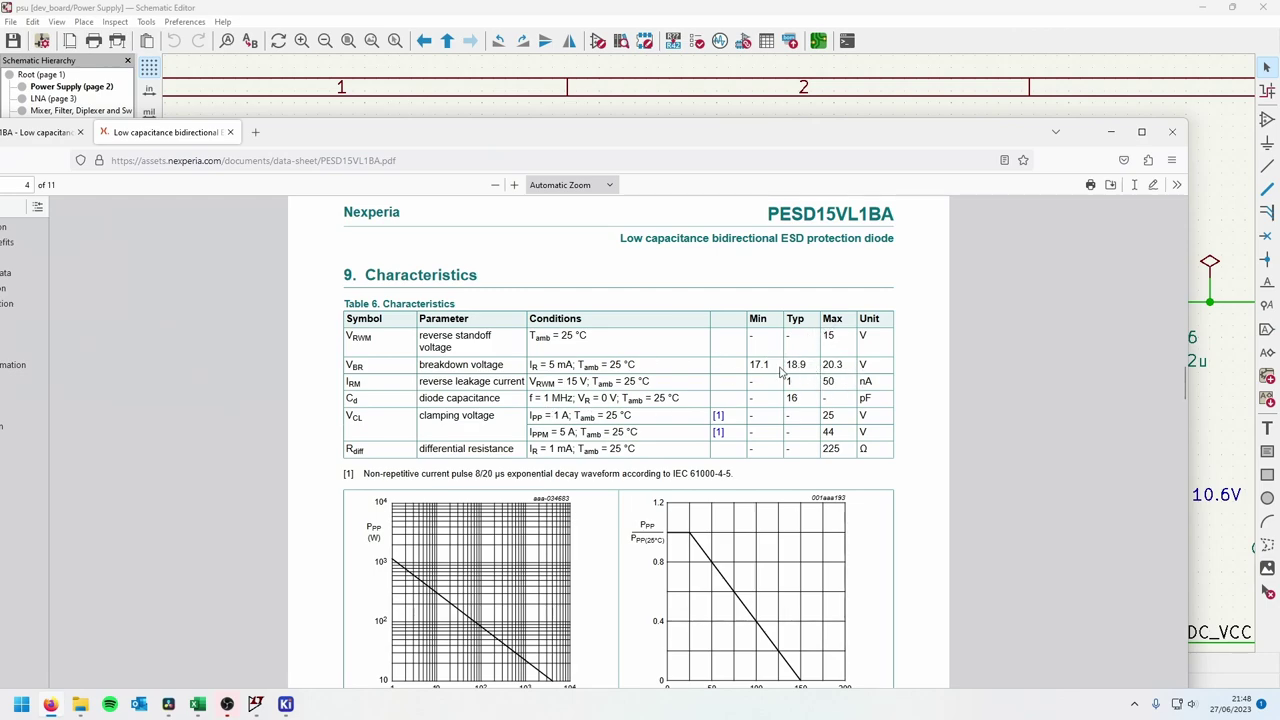
- Switch from KiCad to LTspice's input_sim.asc schematic with the ACM7060 choke and LC filter
key("alt+Tab")
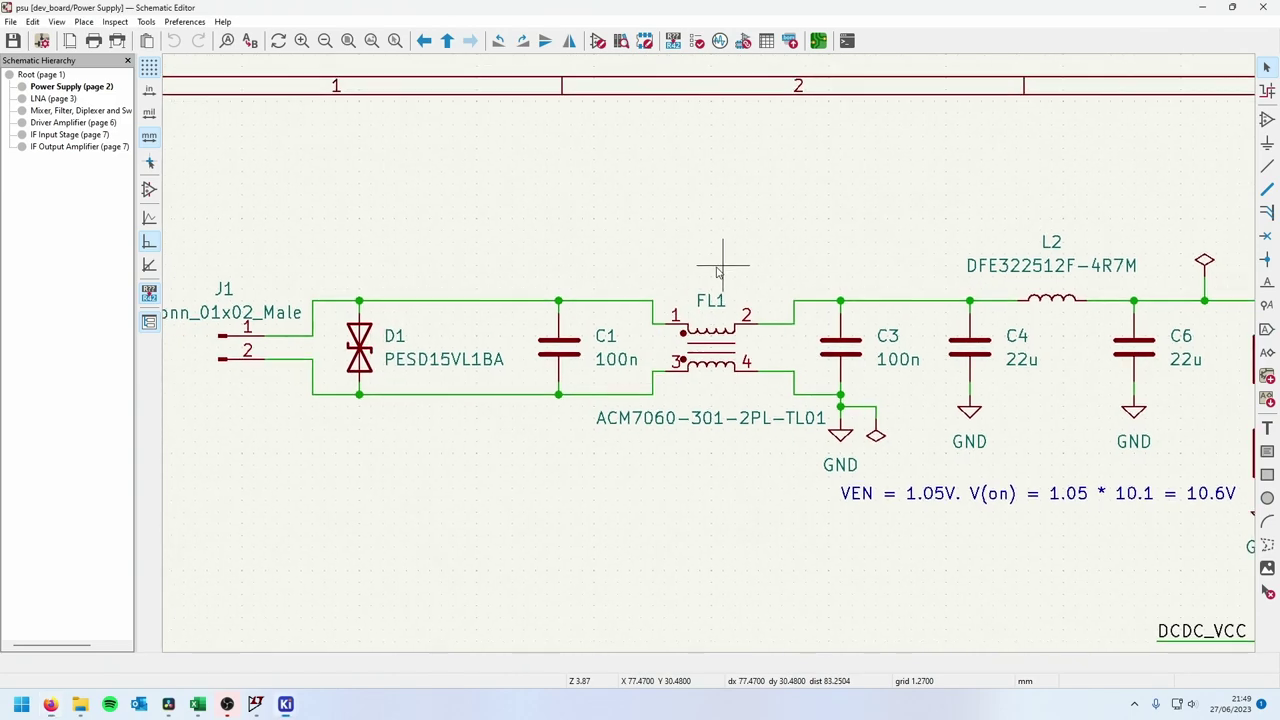
scroll(740, 255, "right", 3)
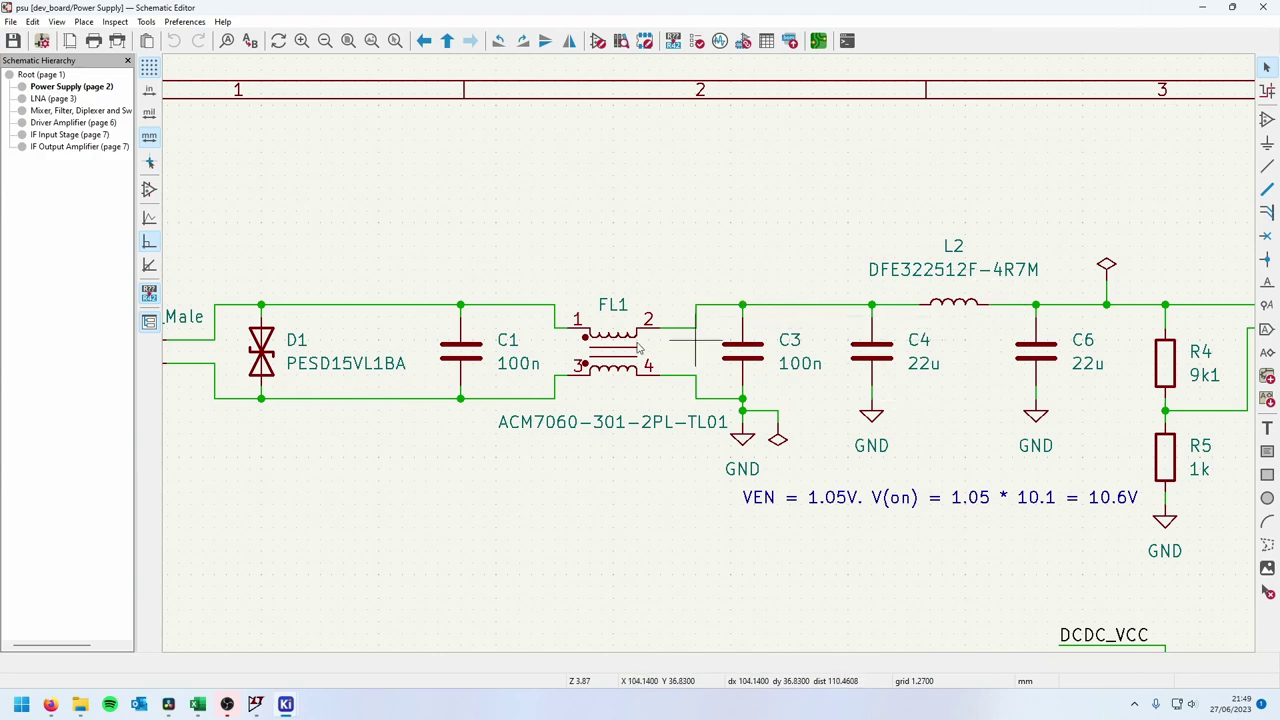
scroll(174, 346, "left", 1)
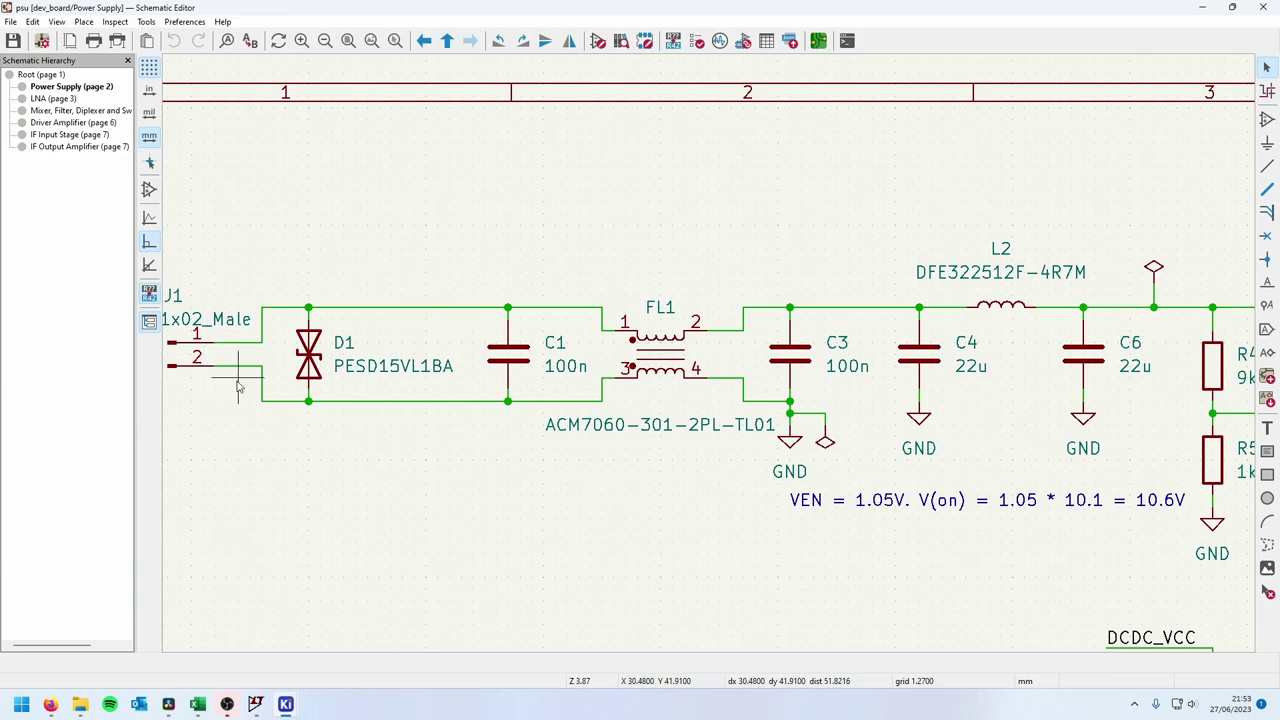
scroll(230, 360, "left", 1)
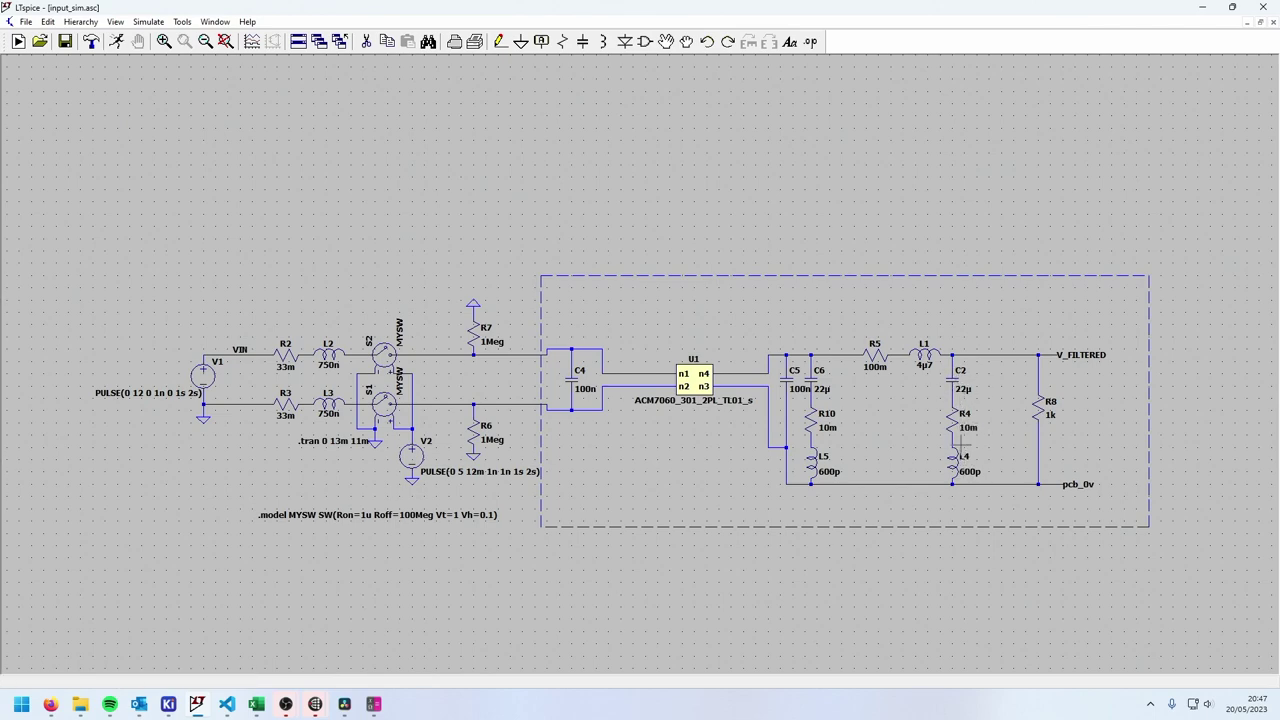
- Bring the 12063D226KAT2A capacitor datasheet in Firefox in front of LTspice
key("alt+Tab")
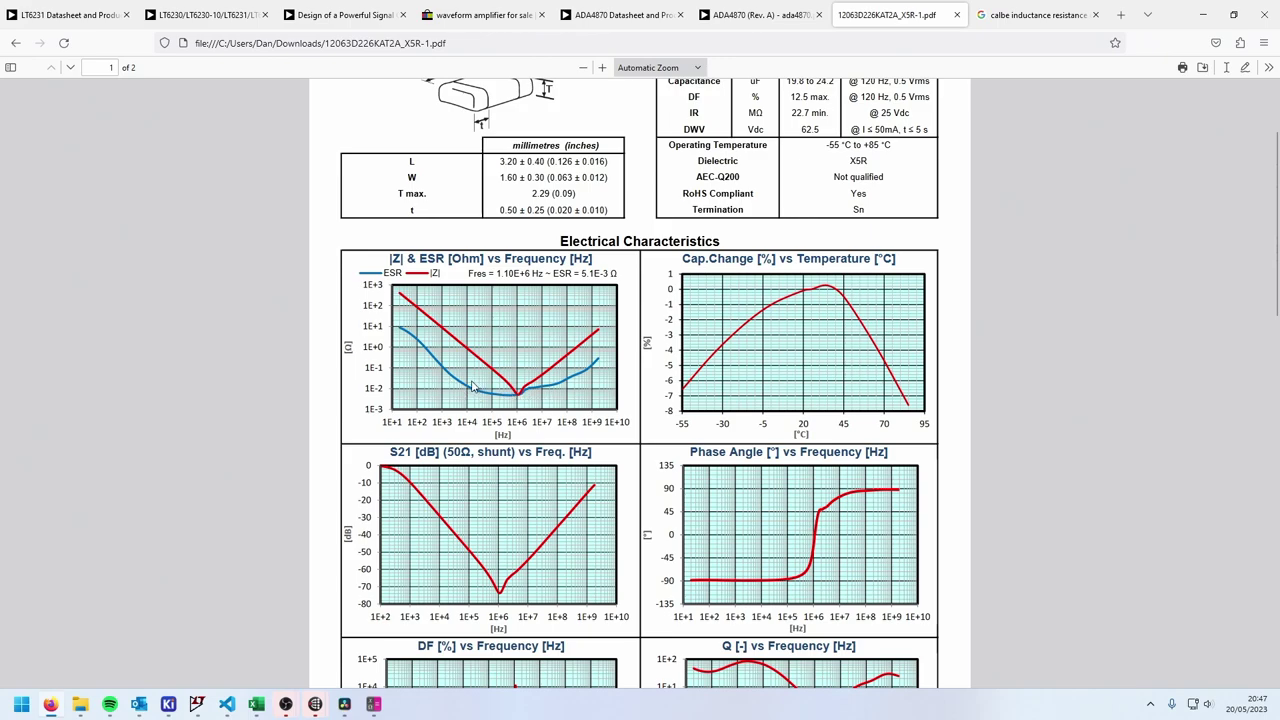
- Scroll the datasheet down to page 2's ESL and capacitance-vs-DC-voltage charts
scroll(491, 398, "down", 10)
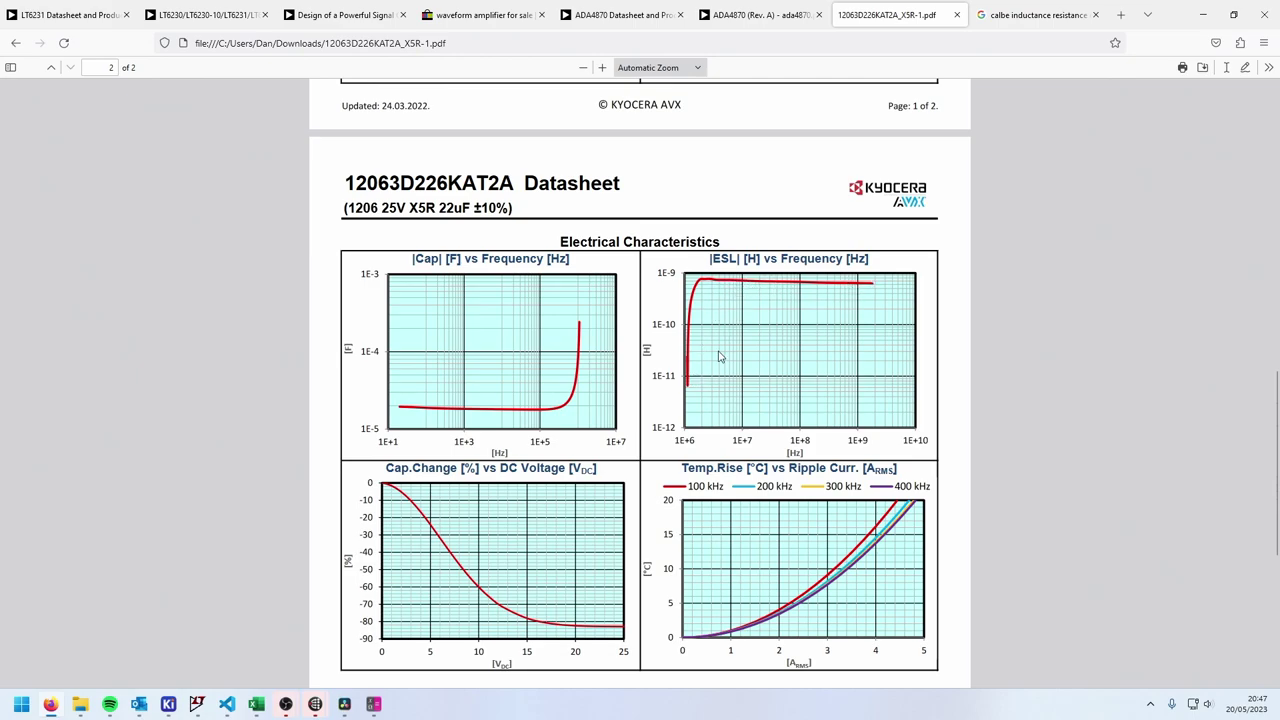
- Back in LTspice, run the transient simulation and probe V_FILTERED with pcb_0v as reference
left_click(1203, 14)
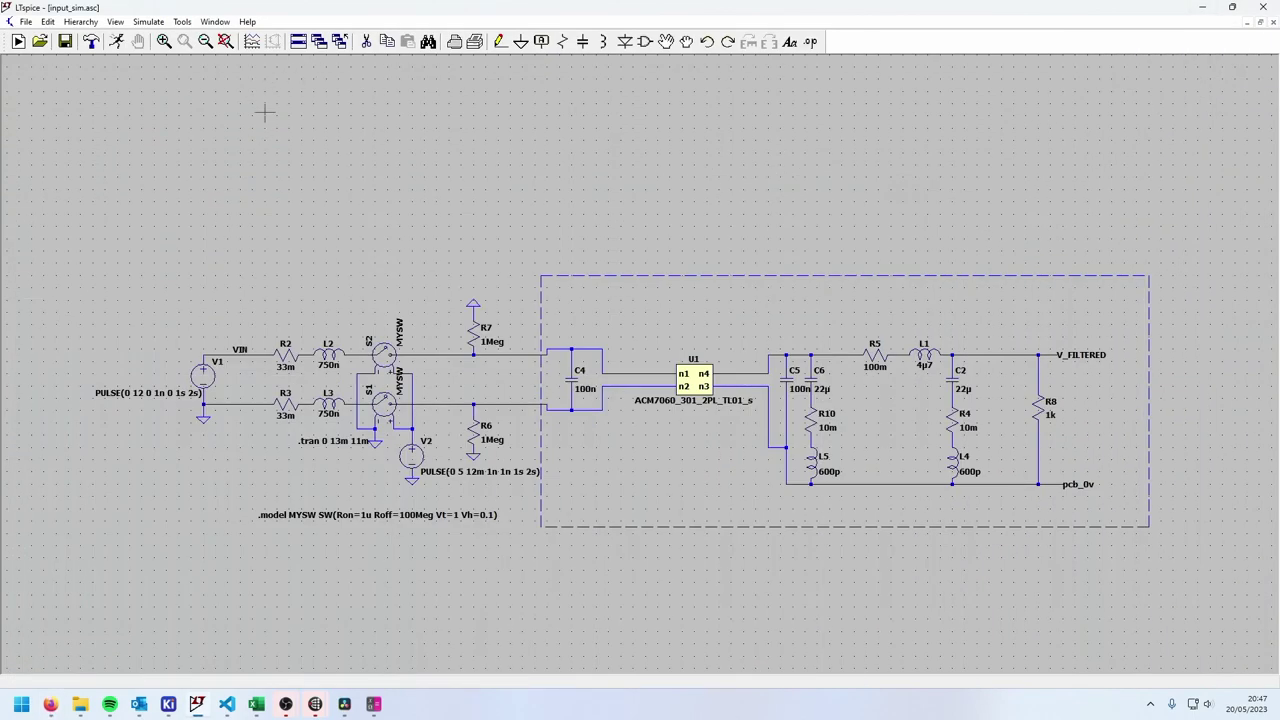
left_click(92, 42)
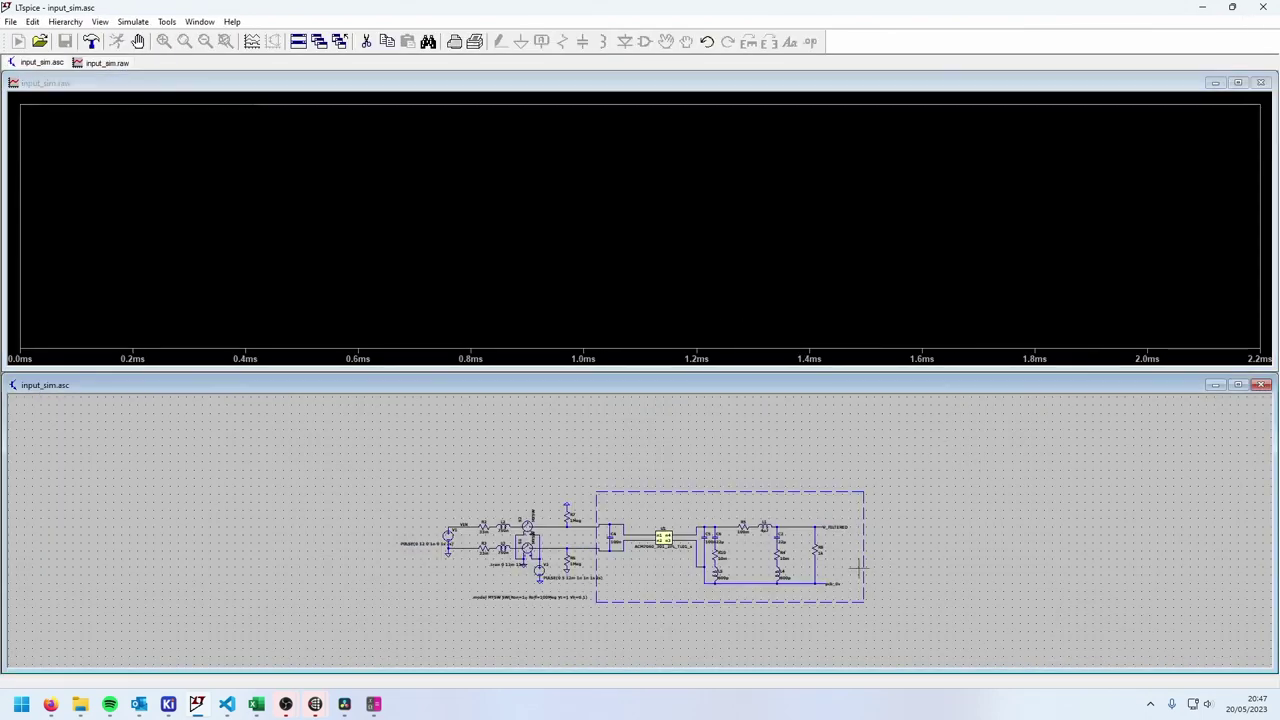
right_click(811, 578)
left_click(850, 629)
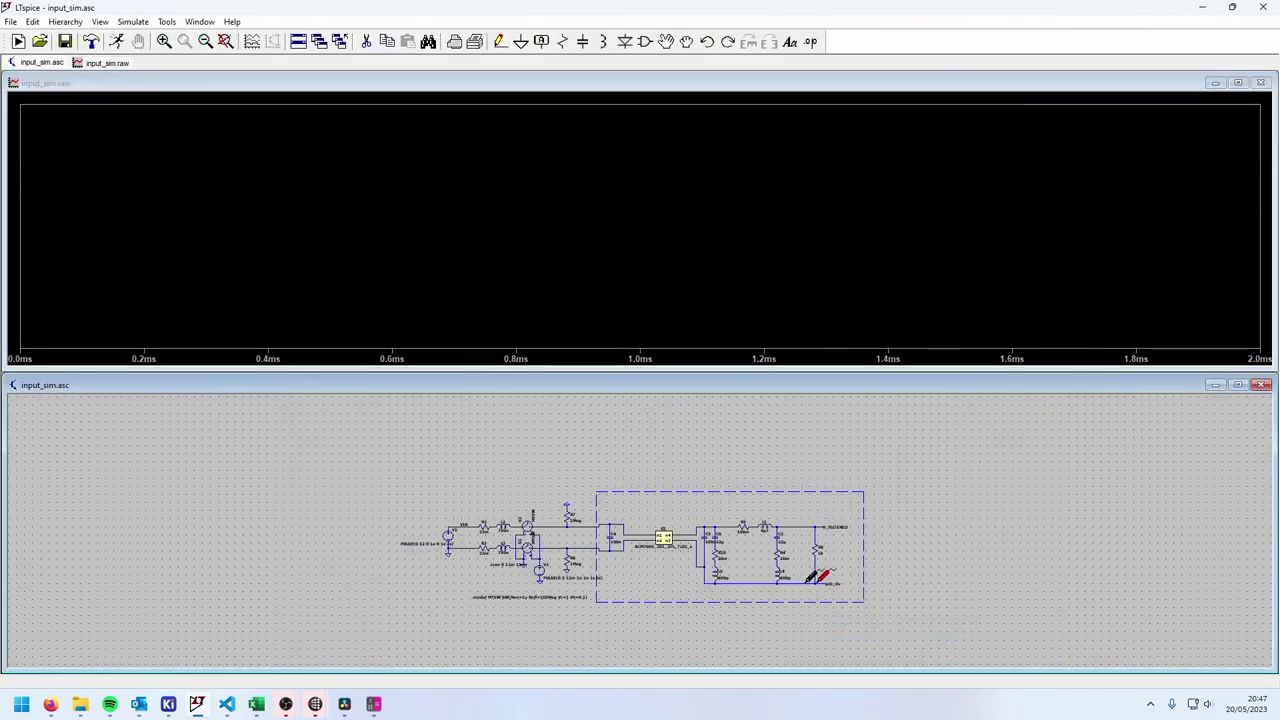
left_click(816, 527)
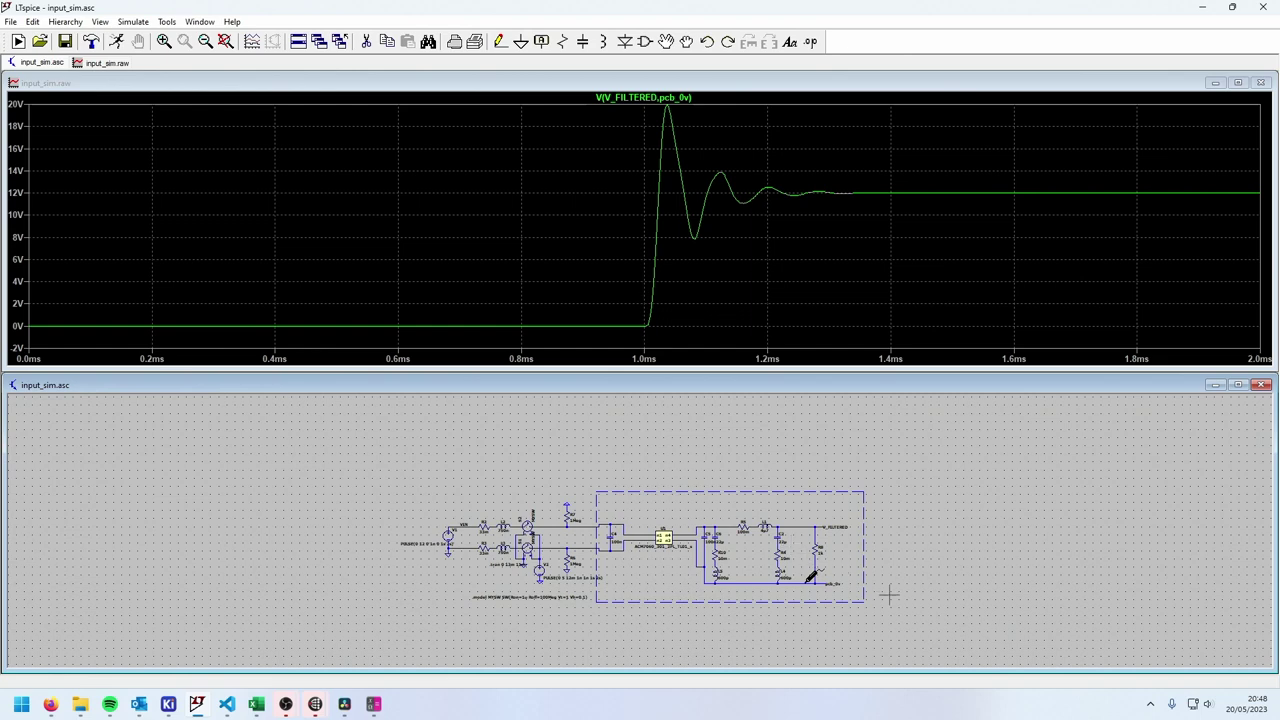
scroll(810, 578, "up", 2)
scroll(815, 576, "up", 1)
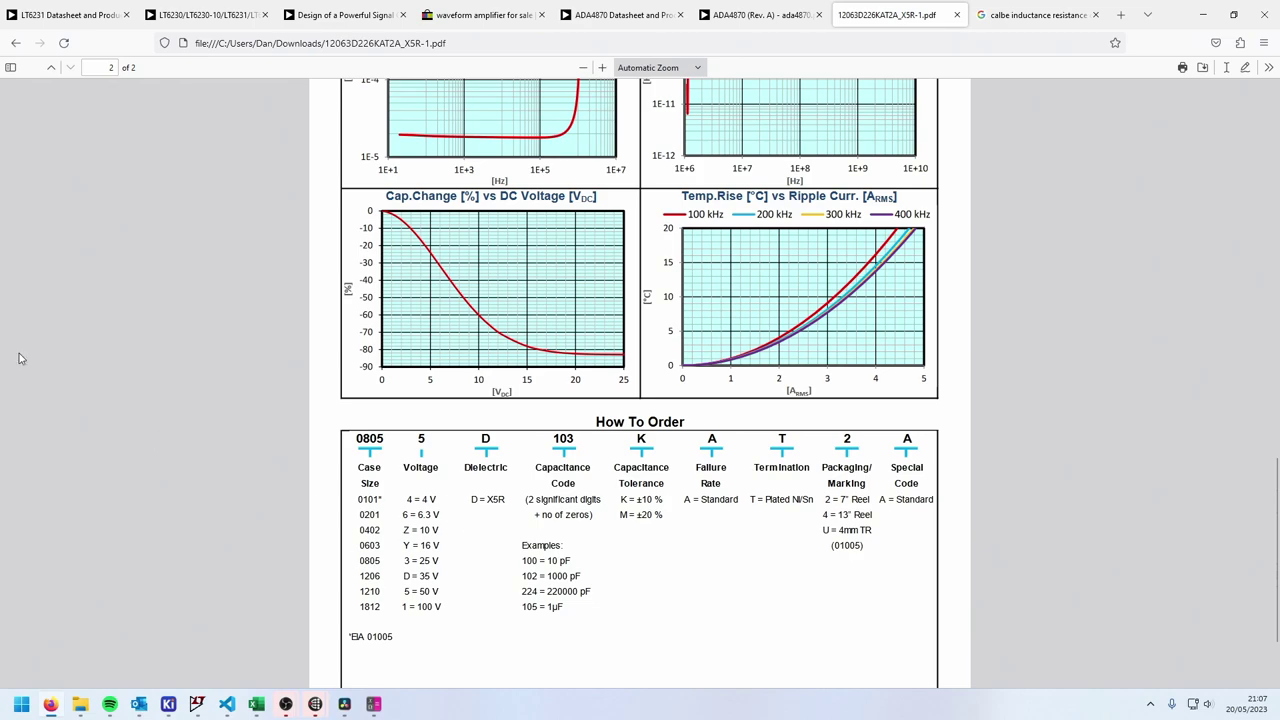
- Bring up Qalculate! to compute the derated capacitance 22×0.3 = 6.6
key("alt+Tab")
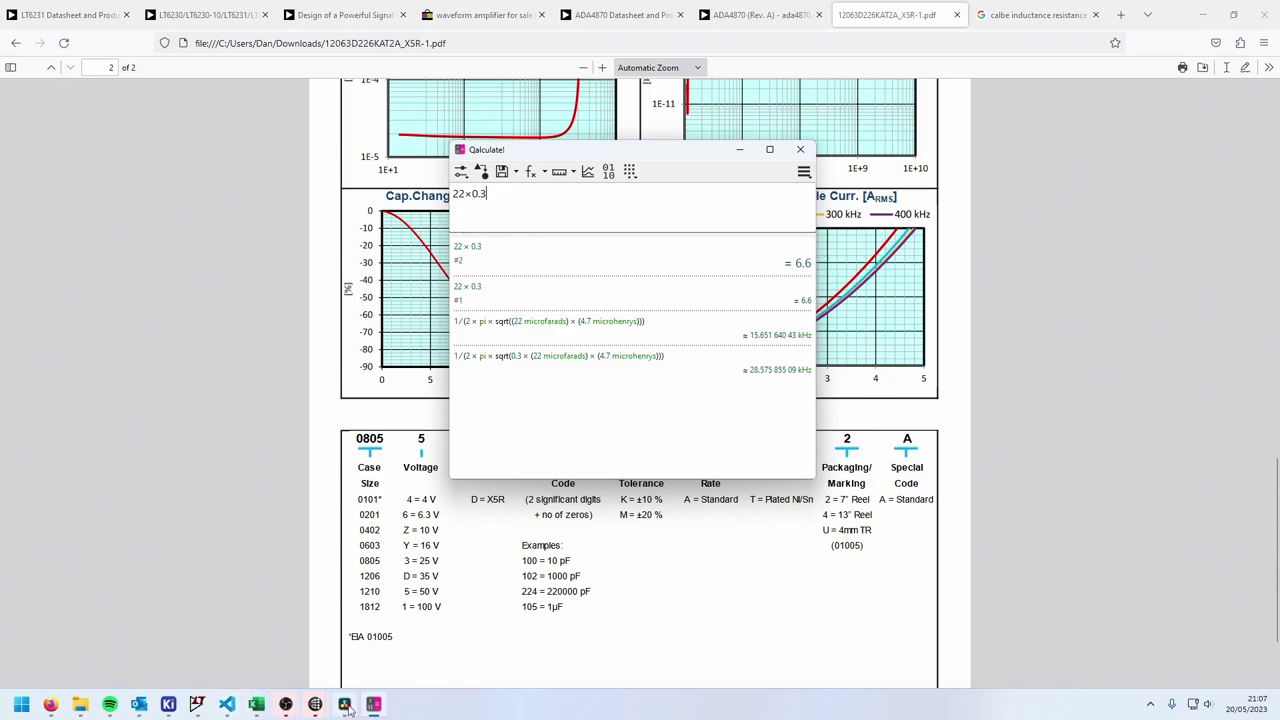
- In LTspice, change capacitors C6 and C2 to 6µ6 each
left_click(199, 706)
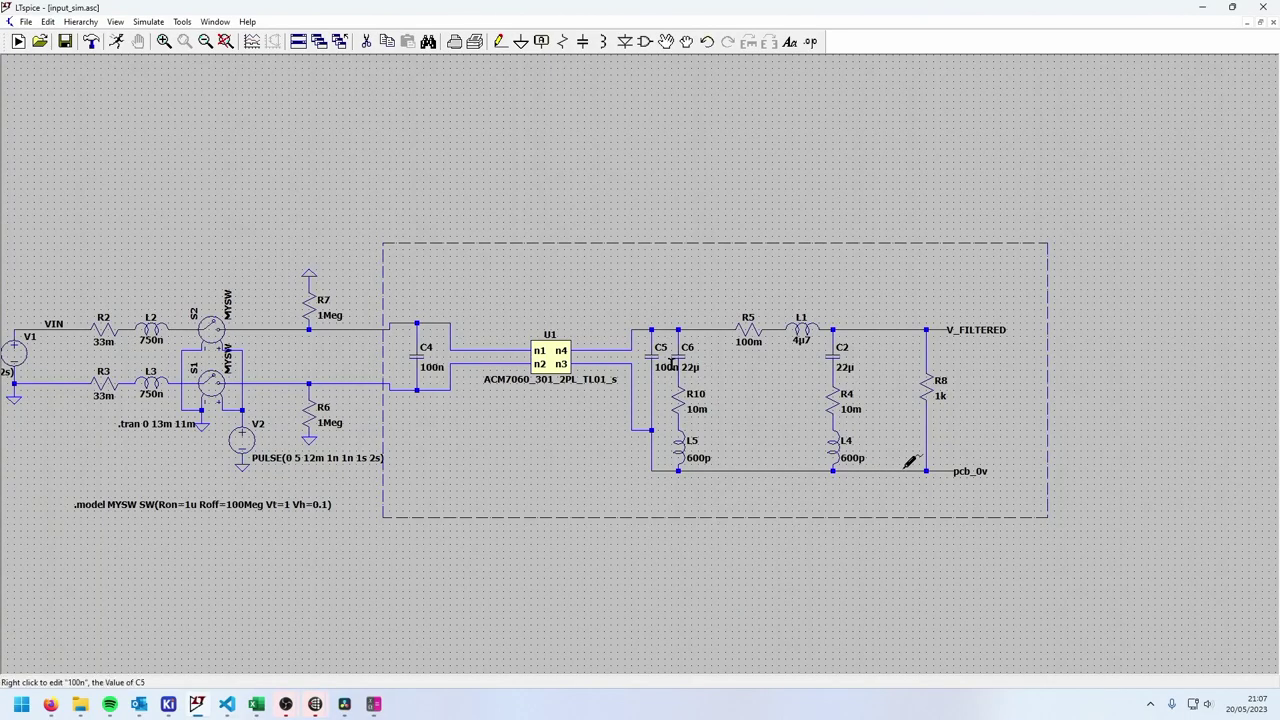
right_click(683, 358)
type("6u6")
key("Return")
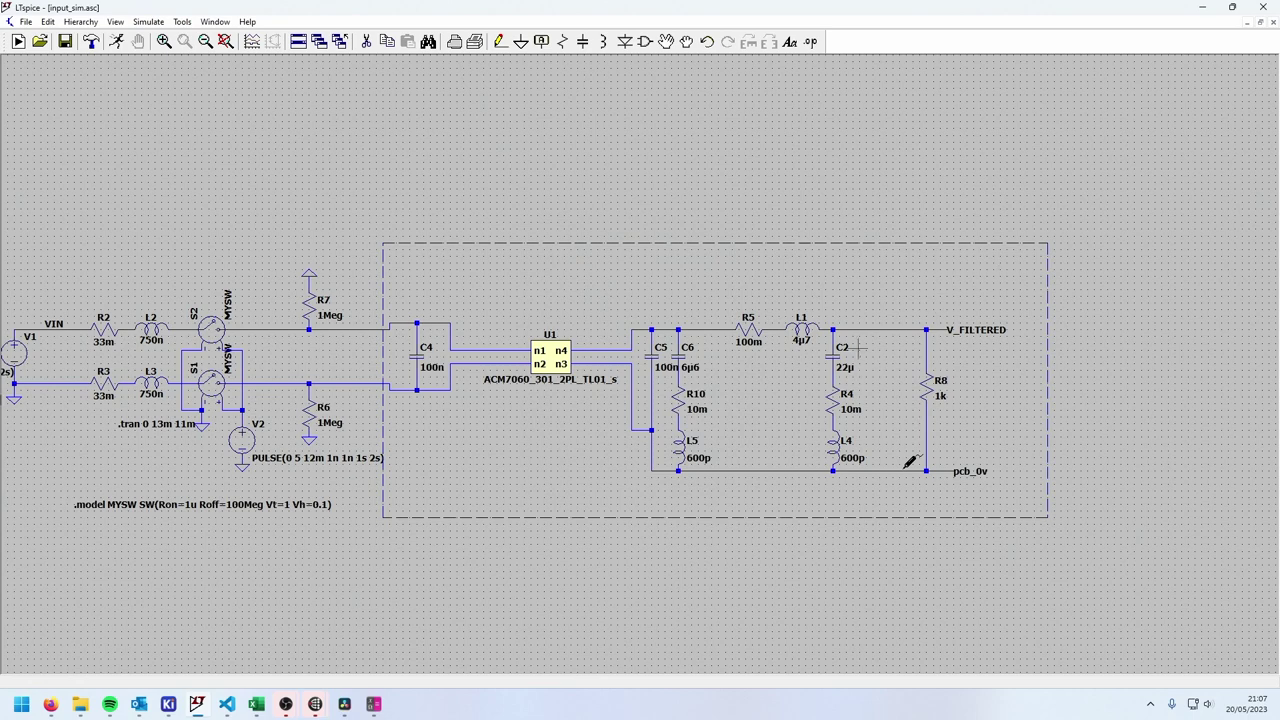
right_click(838, 365)
type("6u6")
key("Return")
- Re-simulate and plot V_FILTERED against pcb_0v, now peaking near 23 V
left_click(118, 41)
left_click(782, 388)
right_click(876, 632)
left_click(960, 583)
left_click(895, 496)
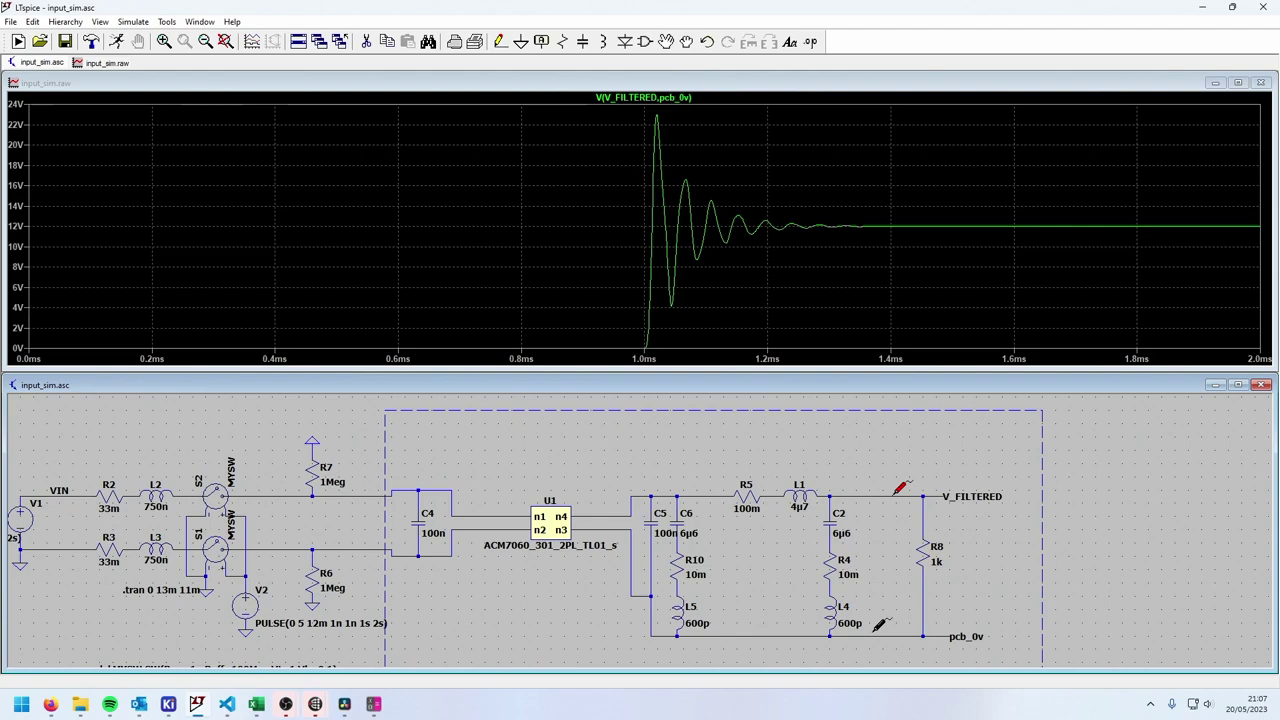
- Place two cursors on the first two V_FILTERED peaks, about 47.6 µs (~21 kHz) apart
left_click(690, 104)
mouse_move(623, 160)
left_mouse_down()
mouse_move(651, 143)
mouse_move(656, 116)
left_mouse_up()
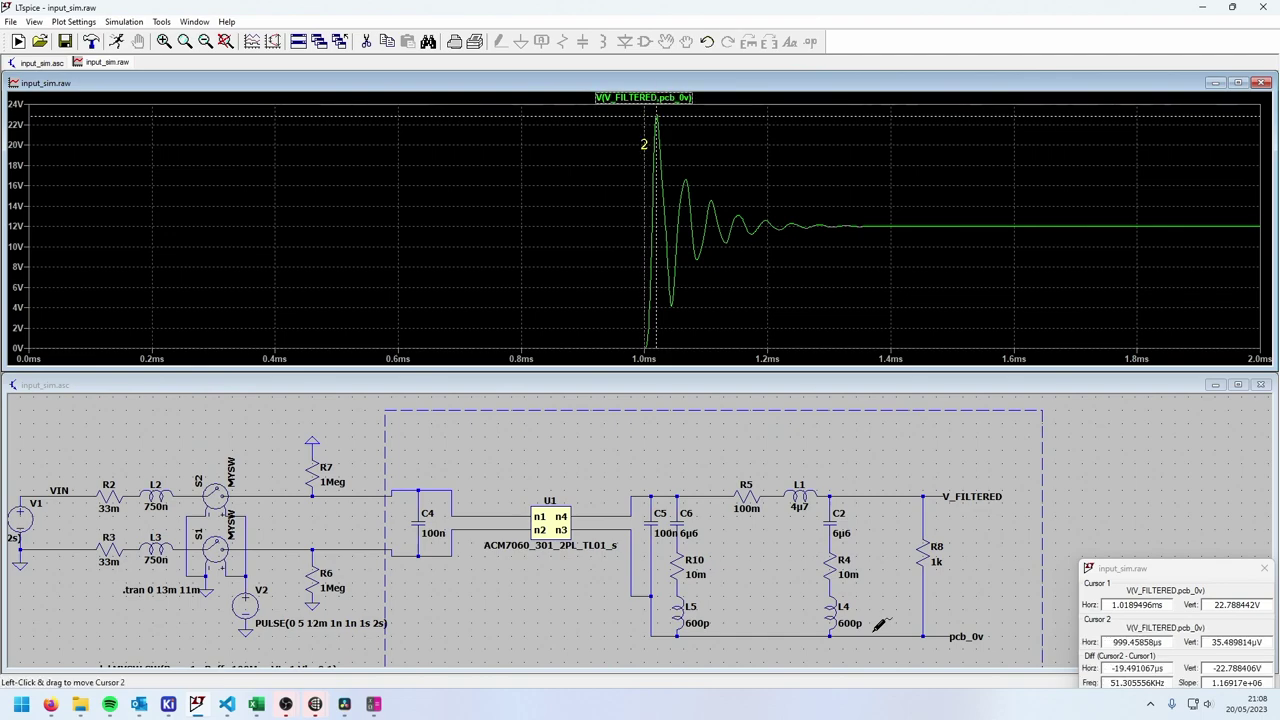
left_click(656, 97)
left_click_drag(686, 160, 684, 160)
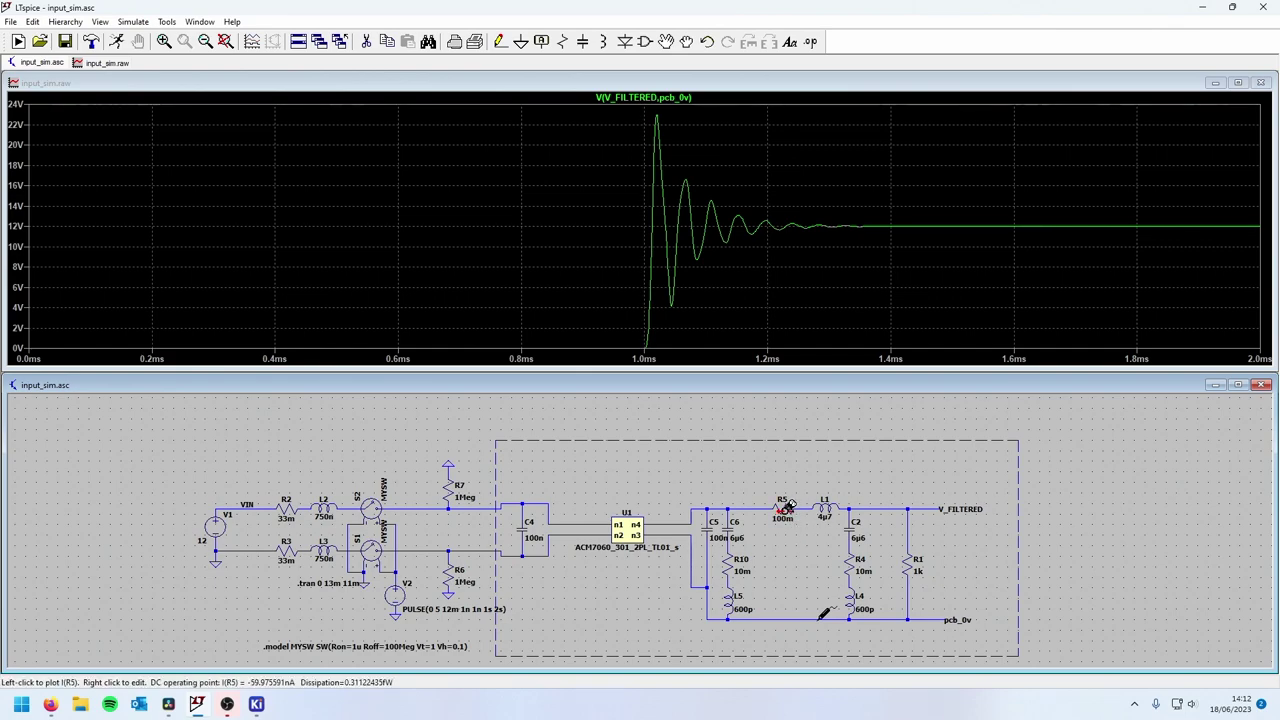
- Keep R5 at 1 and re-simulate the filter
right_click(788, 508)
key("Return")
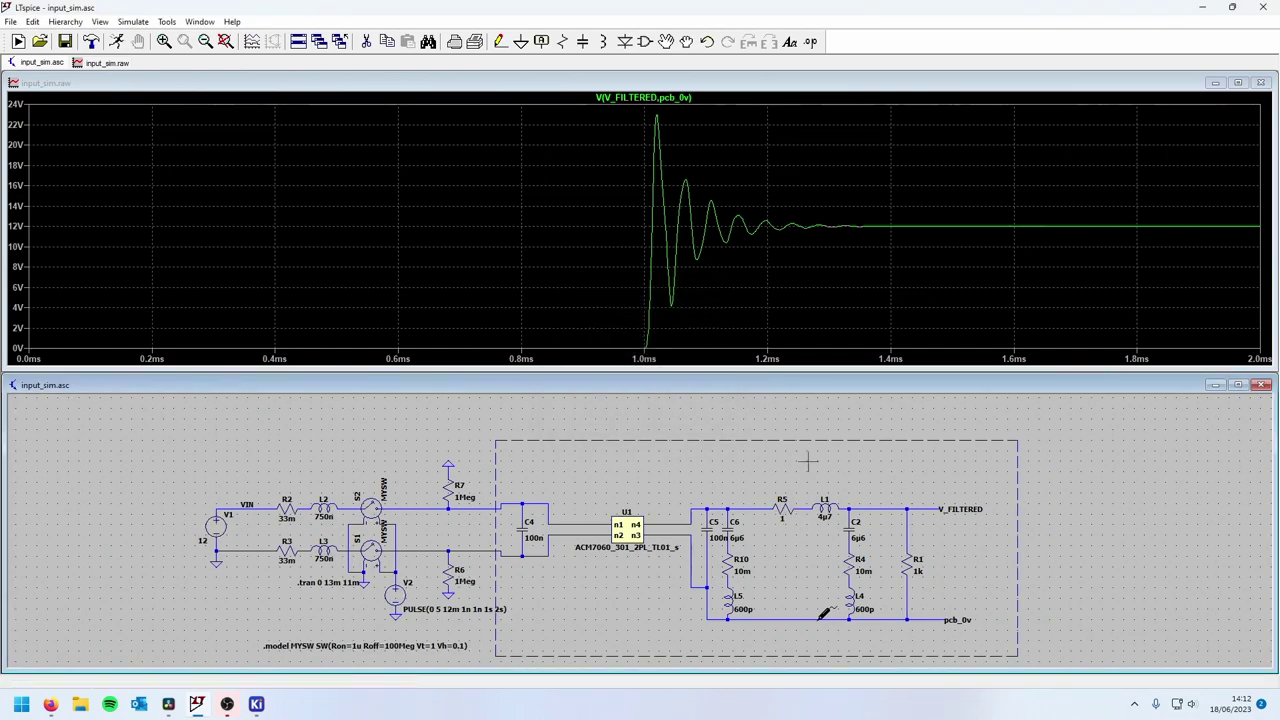
left_click(116, 42)
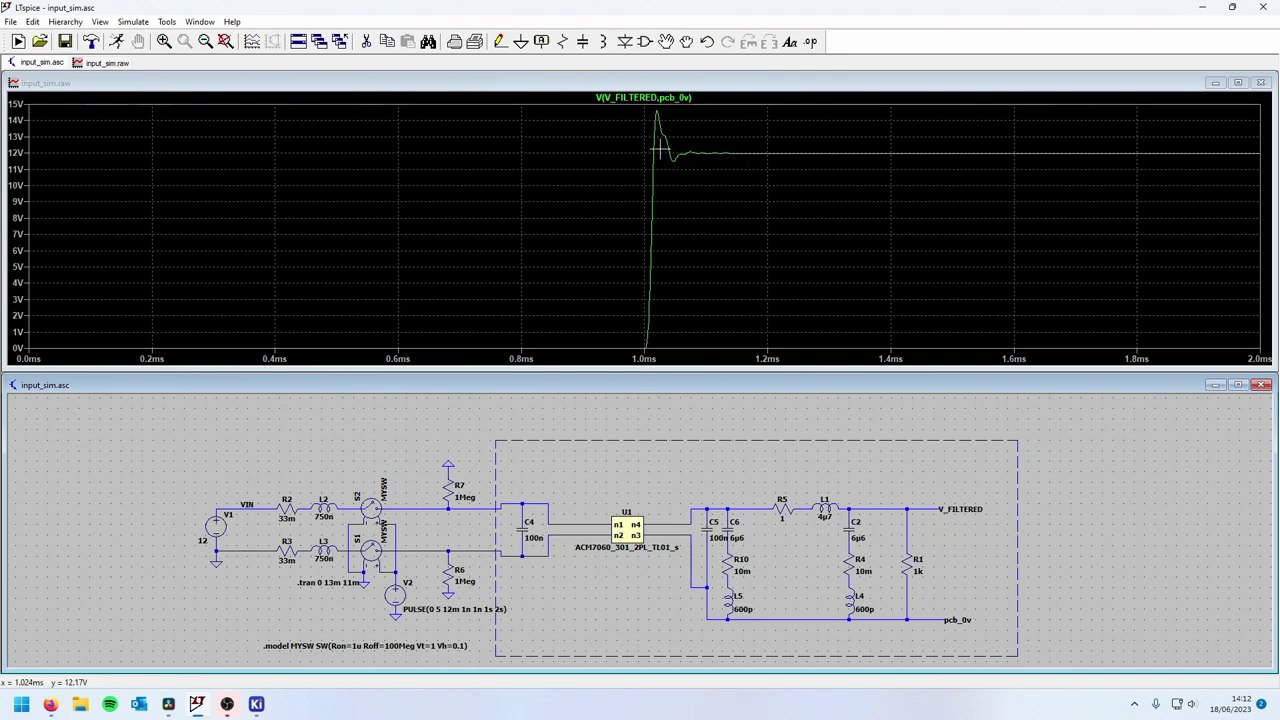
- Change R5 to 2.2 and re-simulate, so V_FILTERED rises to 12 V without overshoot
right_click(789, 509)
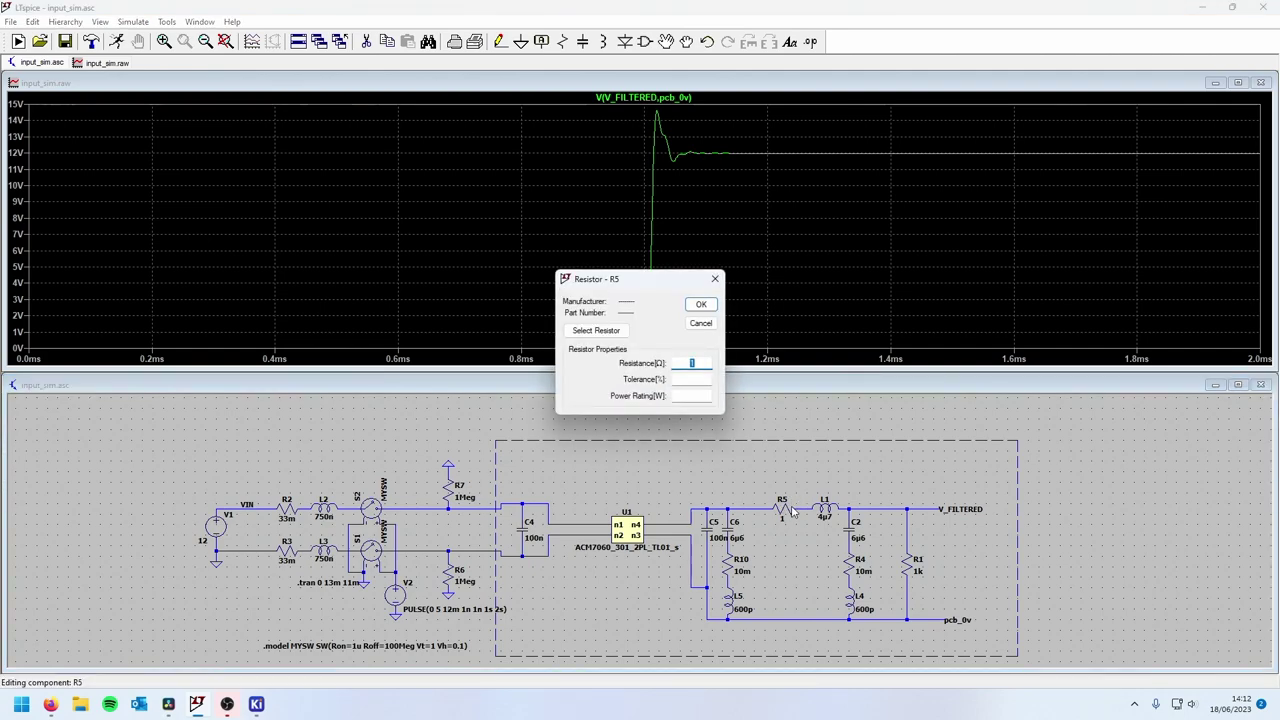
type("2.2")
key("Return")
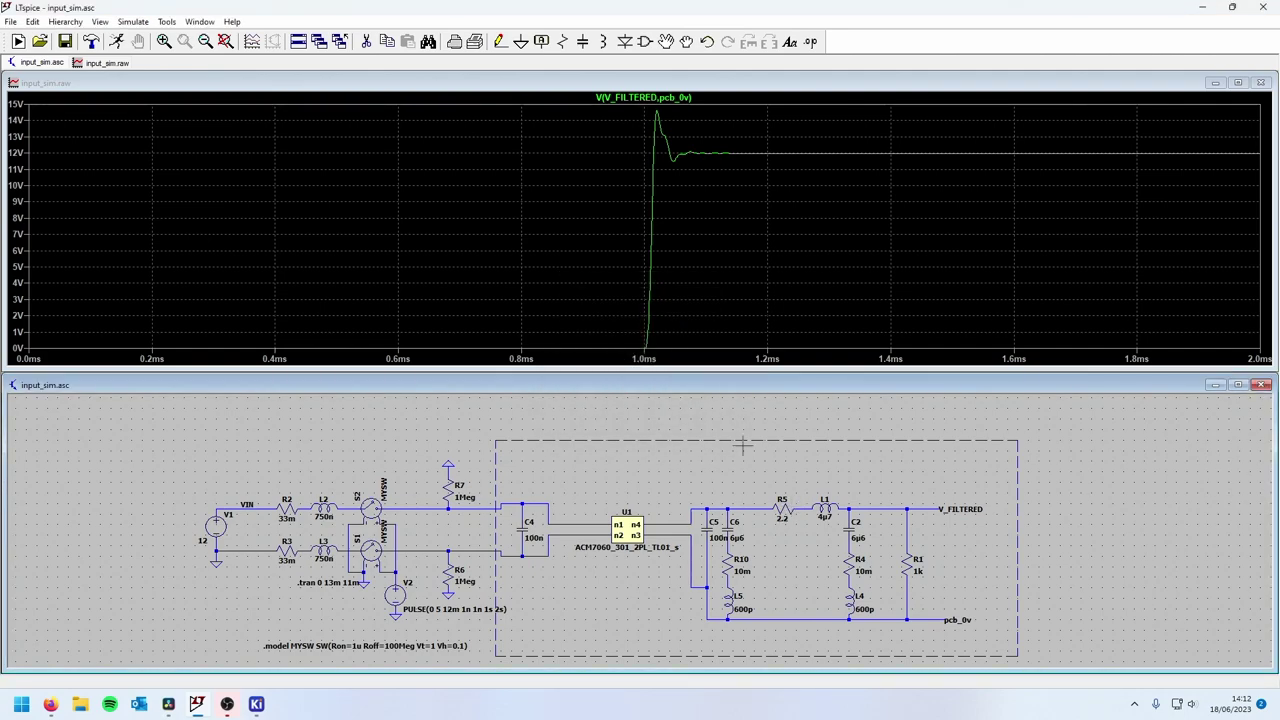
left_click(116, 41)
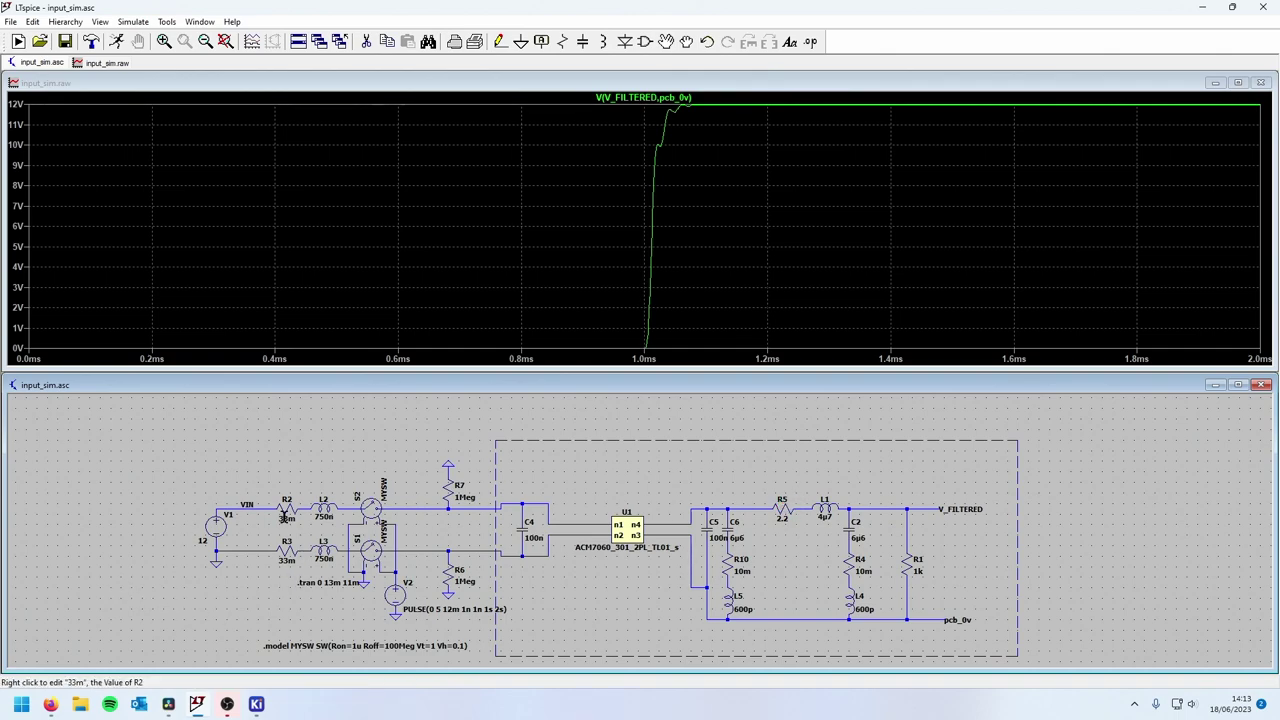
key("super")
- Launch Qalculate! via 'qa', evaluate 0.6*0.6*2.2 = 0.792, then minimize it
type("qa")
key("Return")
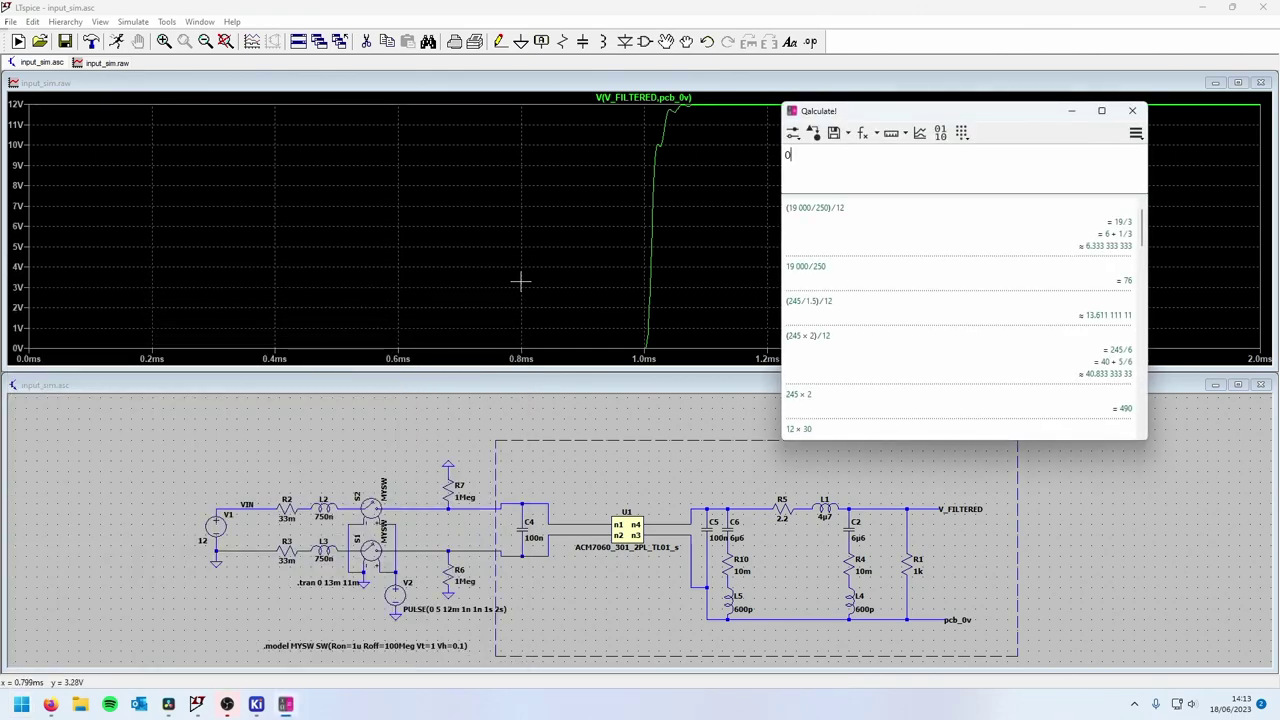
type("0.6*0.6*2.2")
key("Return")
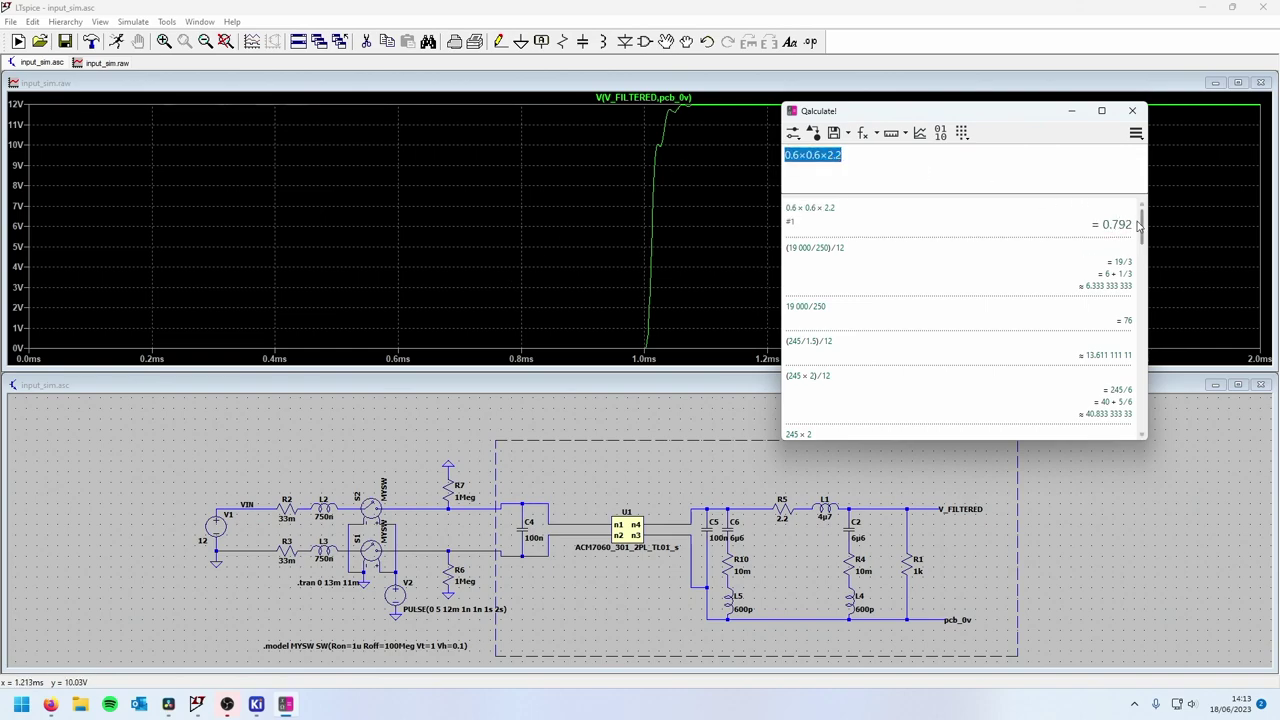
left_click(1072, 111)
- Set R5 and R4 both to 100m and re-simulate
right_click(791, 508)
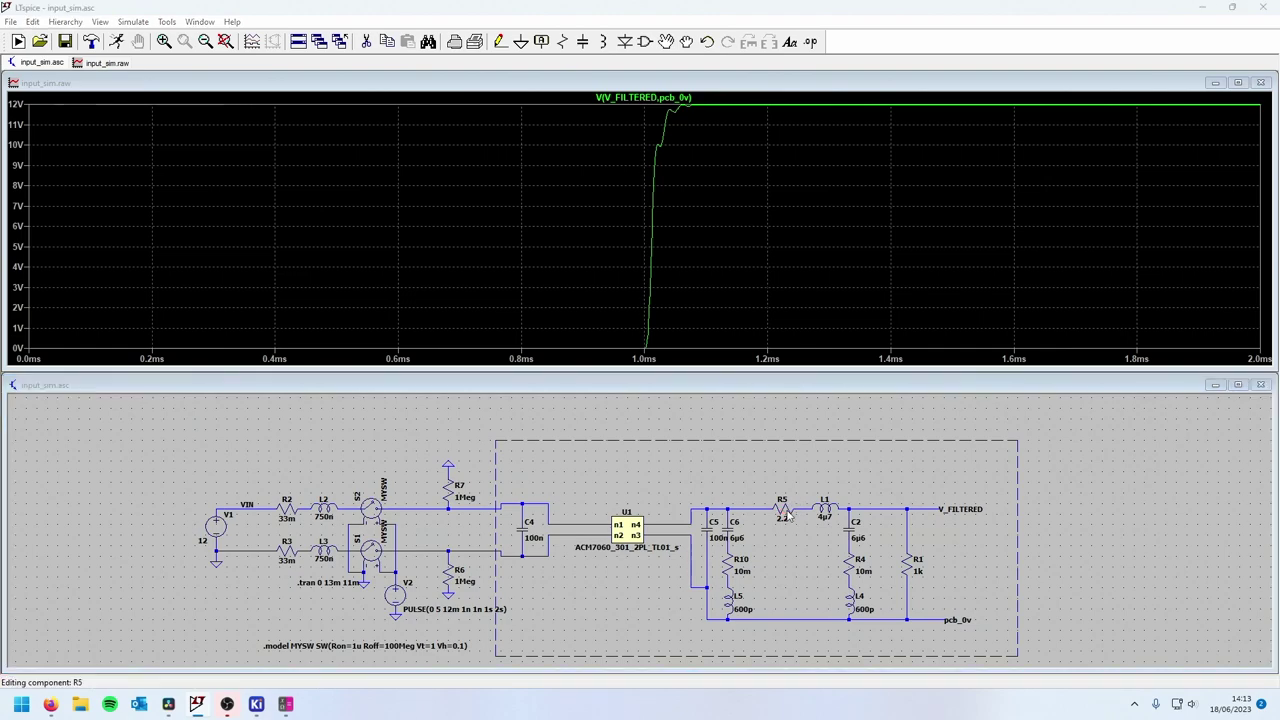
type("100m")
key("Return")
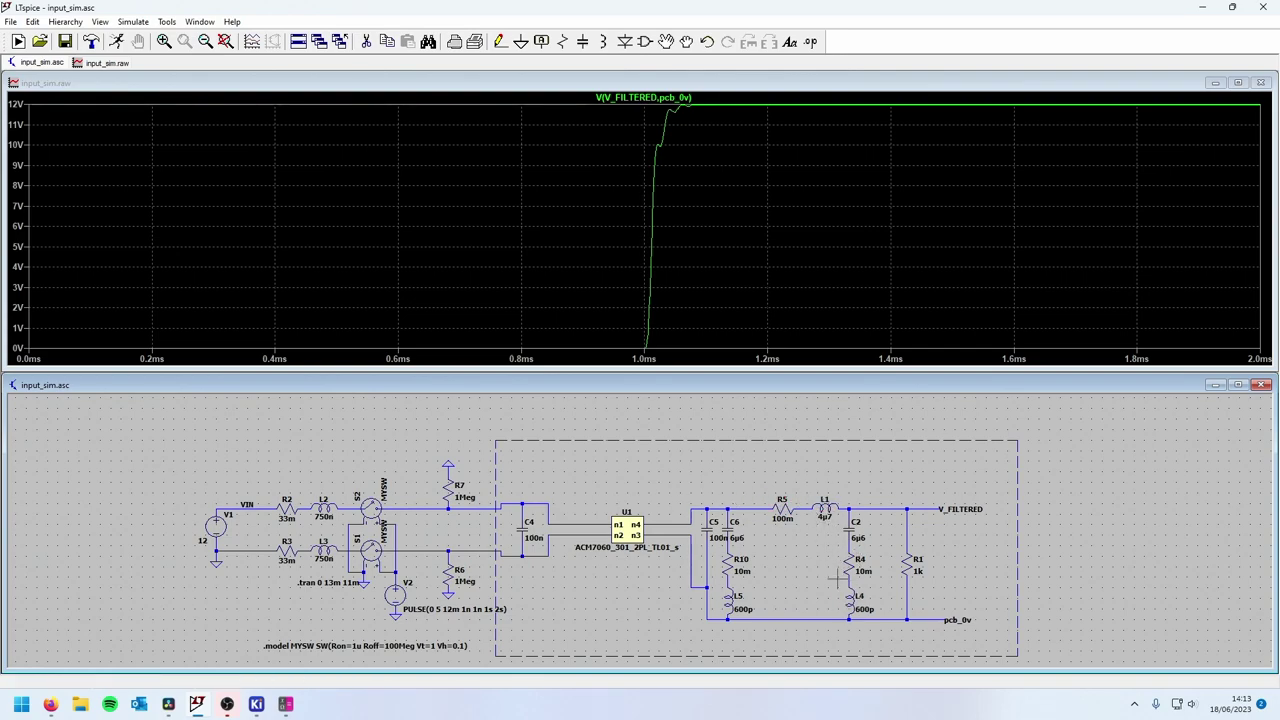
right_click(847, 554)
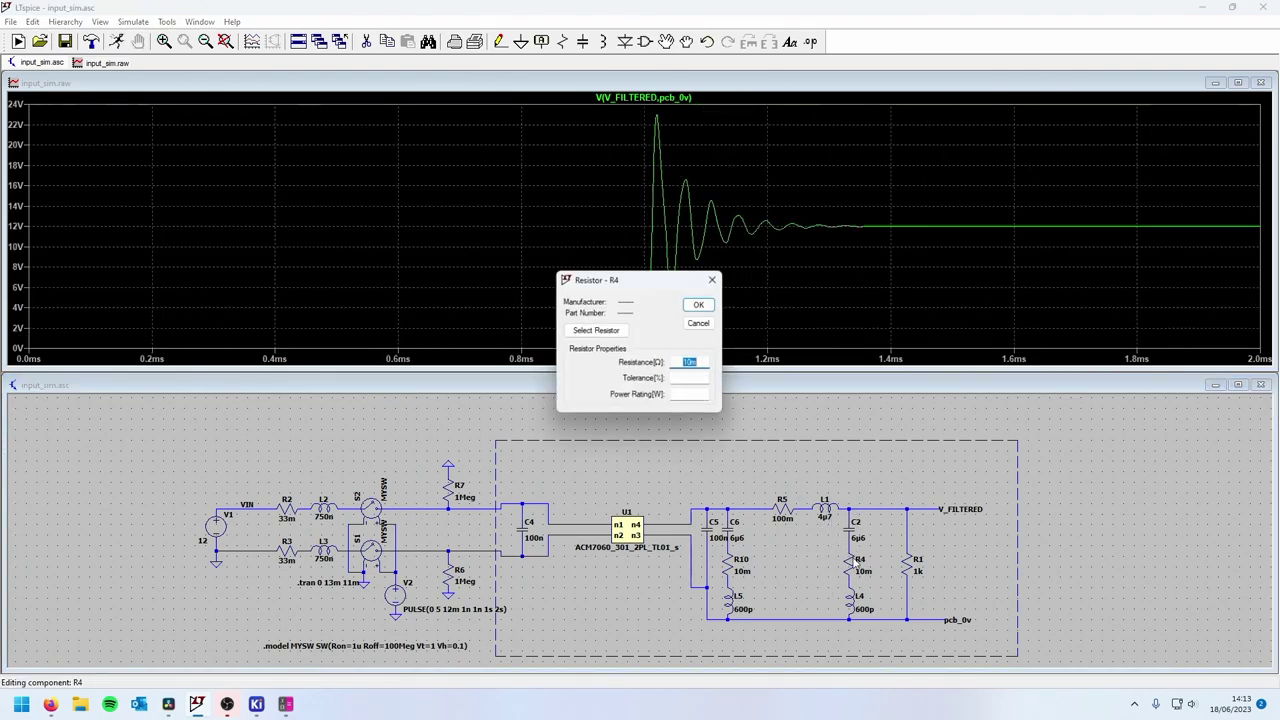
type("100m")
key("Return")
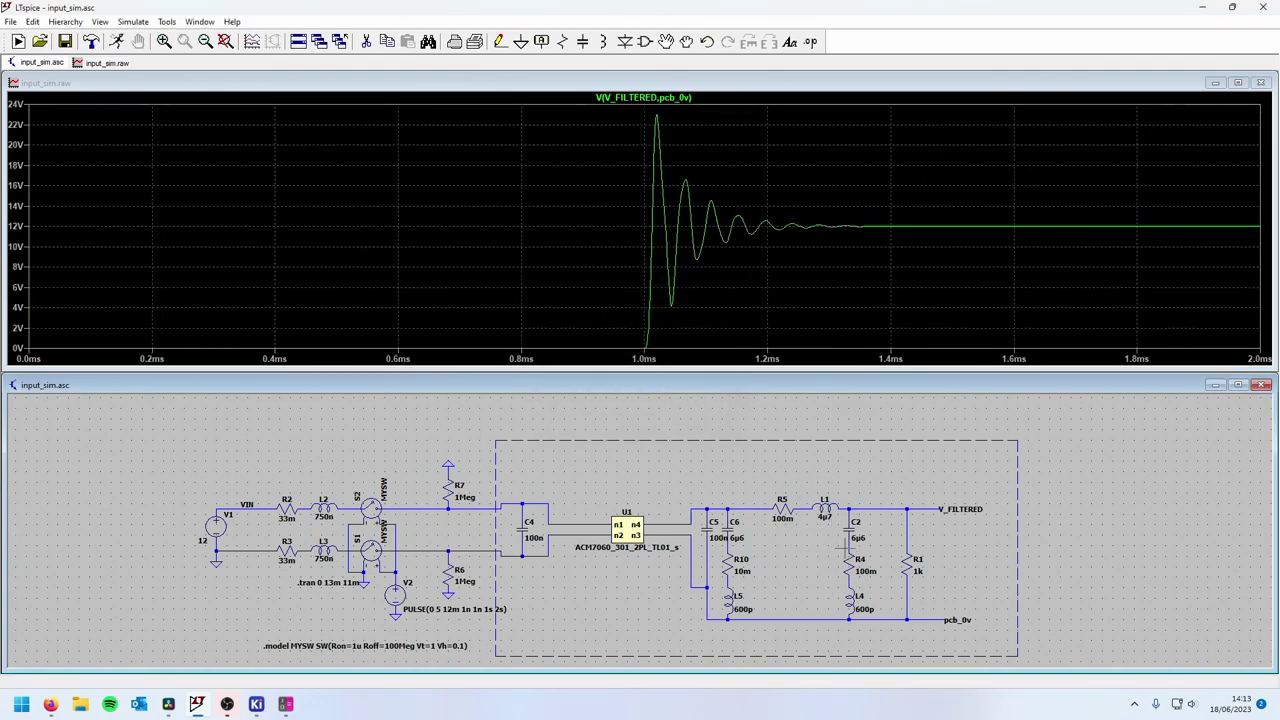
left_click(116, 41)
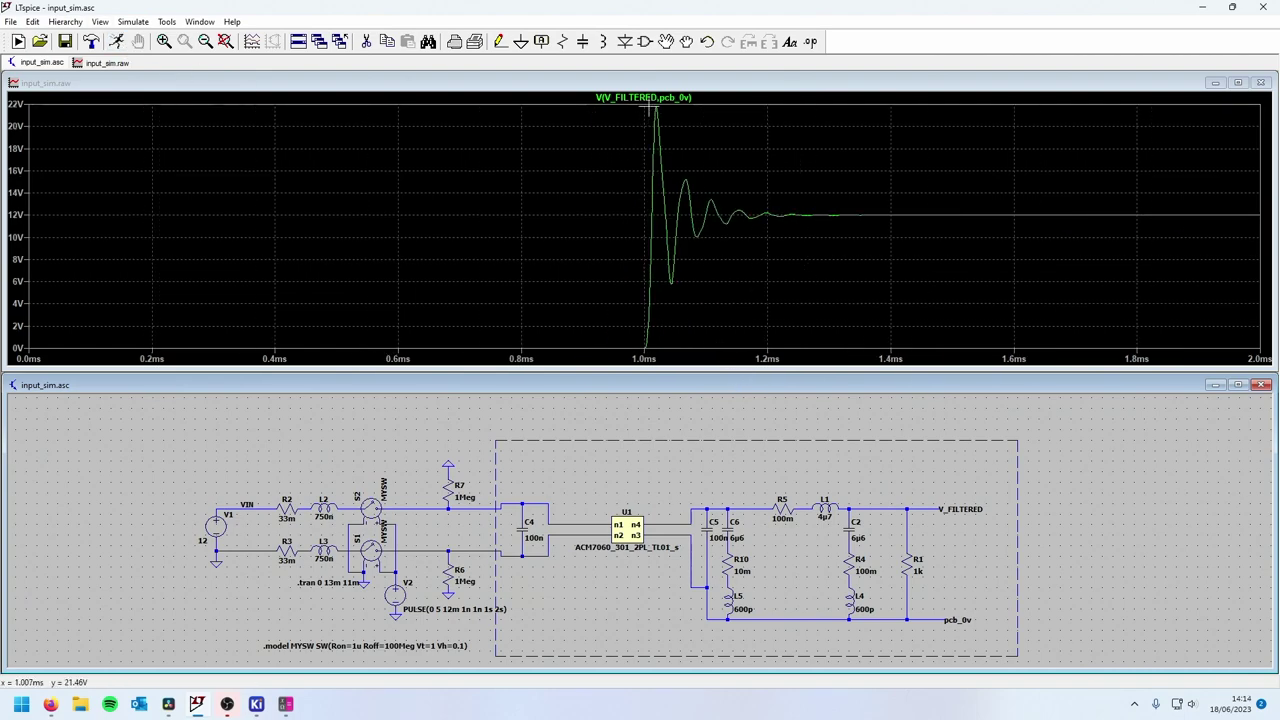
- Try R4 at 2 and then 10, re-simulating each; output still peaks near 20 V
right_click(860, 565)
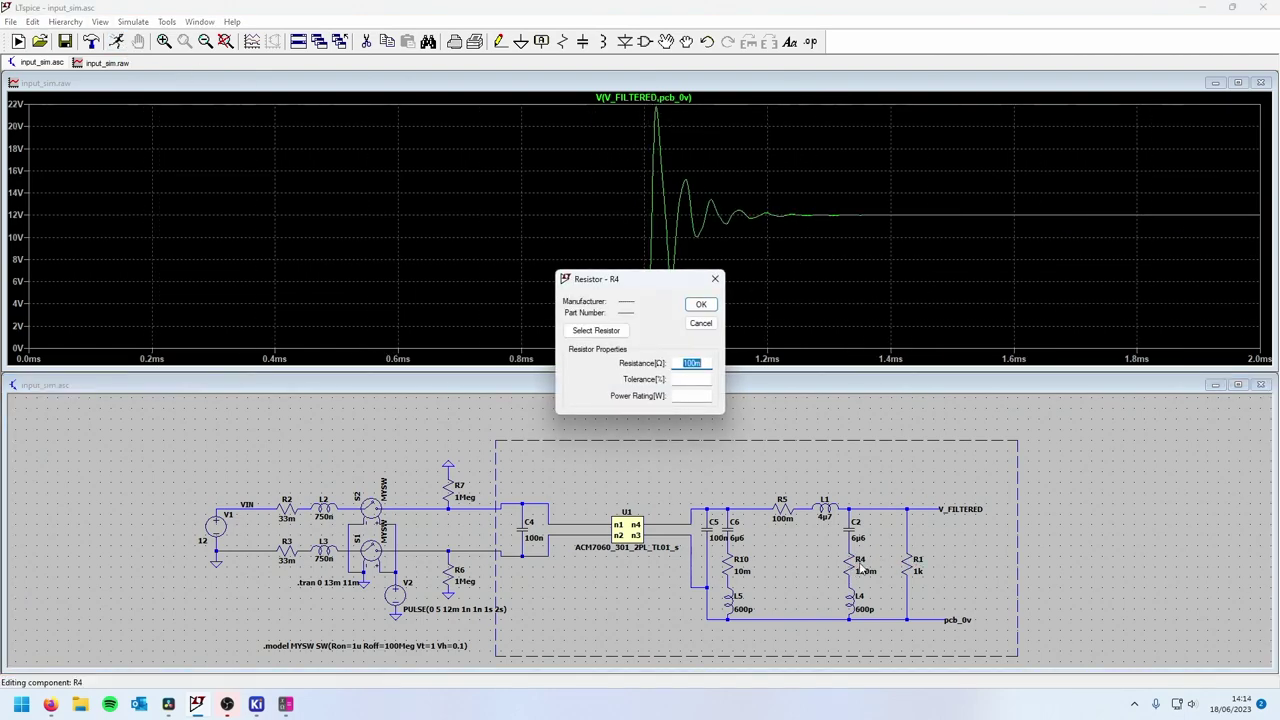
type("2")
key("Return")
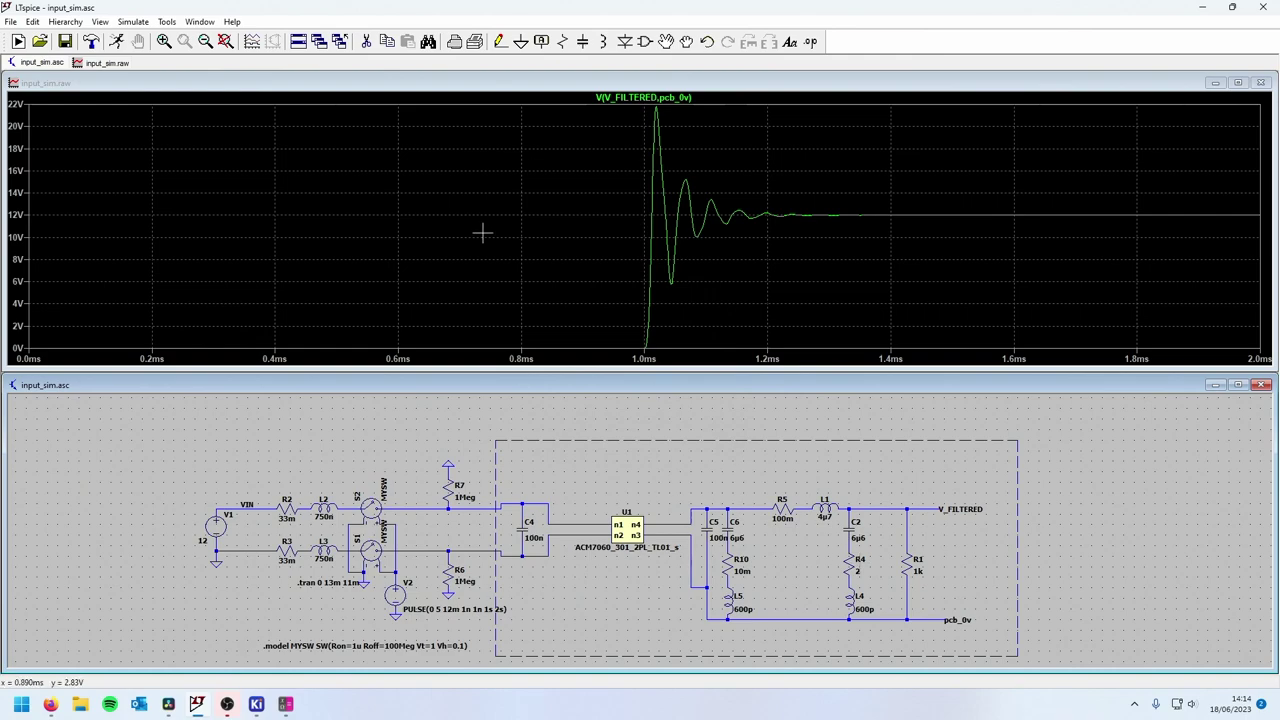
left_click(117, 42)
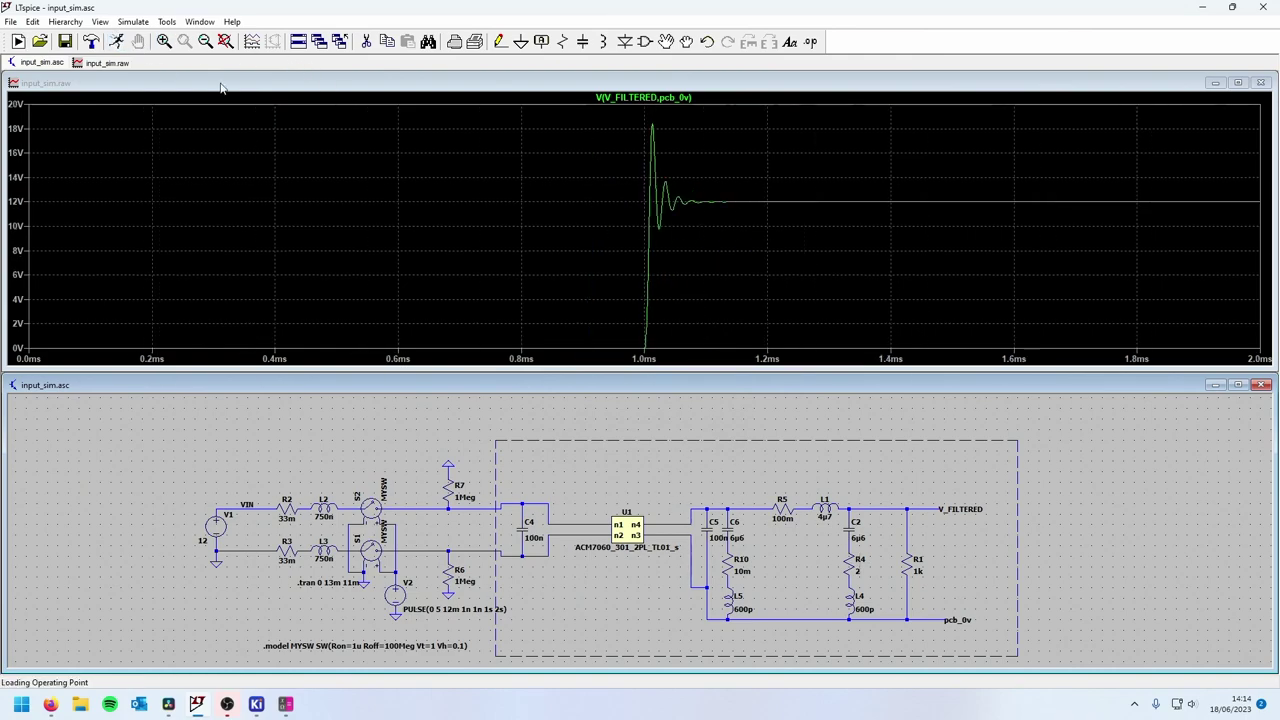
right_click(852, 567)
type("10")
key("Return")
left_click(117, 42)
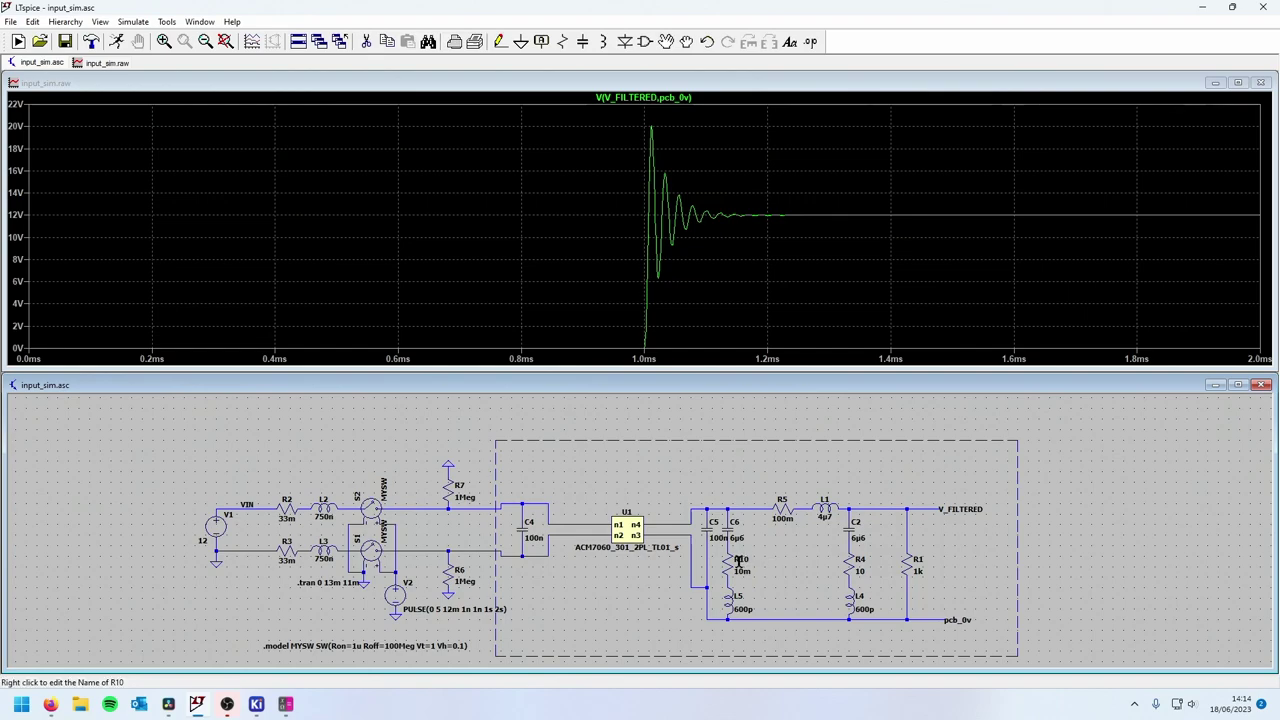
- Set damping resistor R10 to 10, rerun the simulation, then reopen R10's resistance editor
right_click(738, 563)
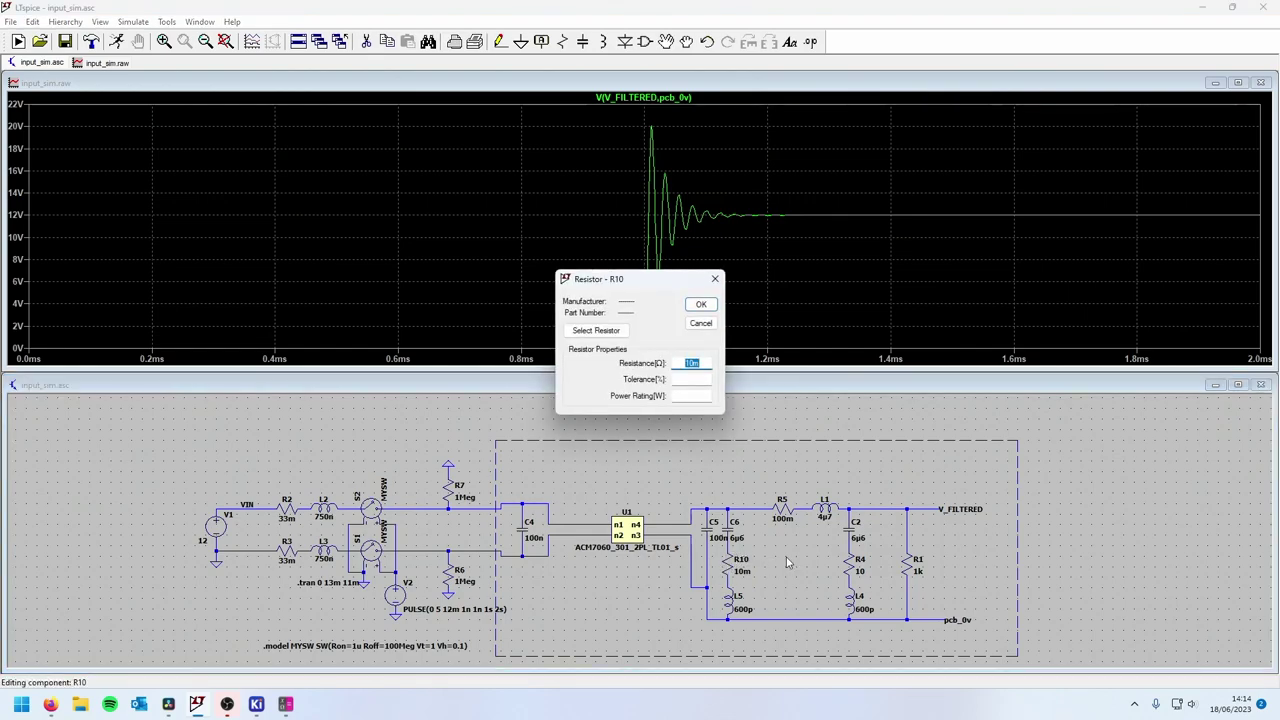
type("10")
key("Return")
left_click(118, 43)
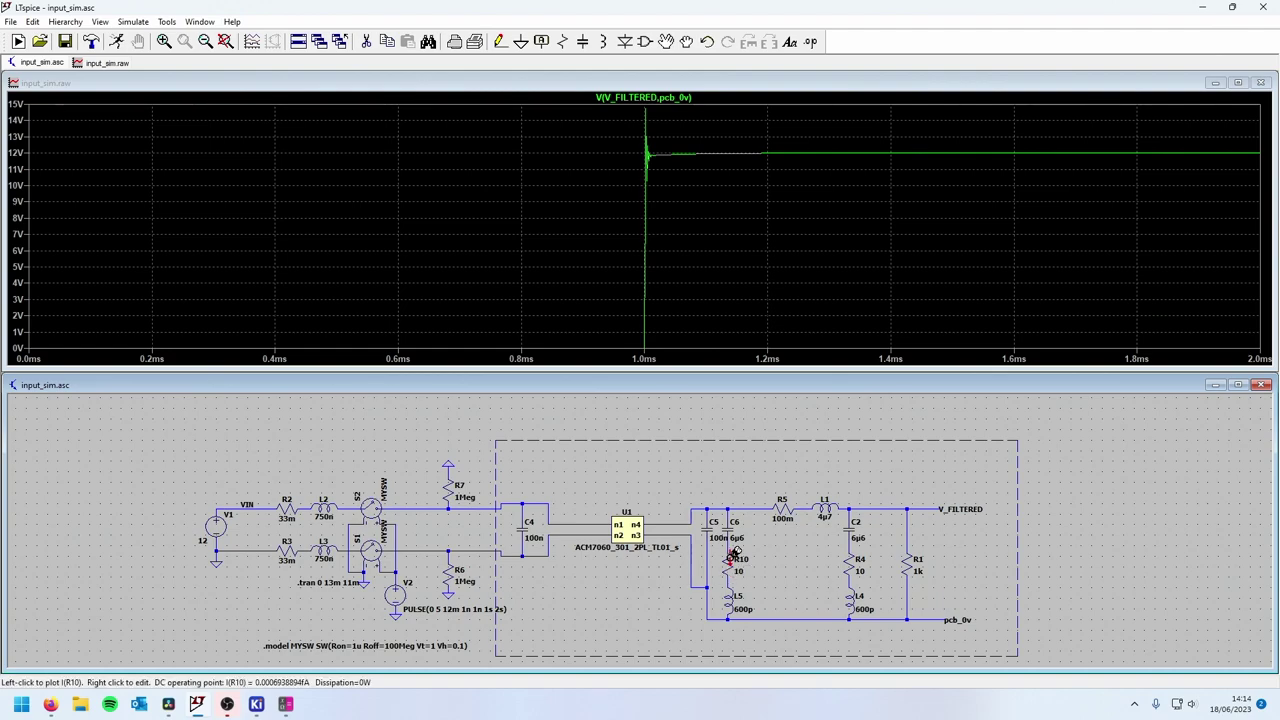
right_click(735, 556)
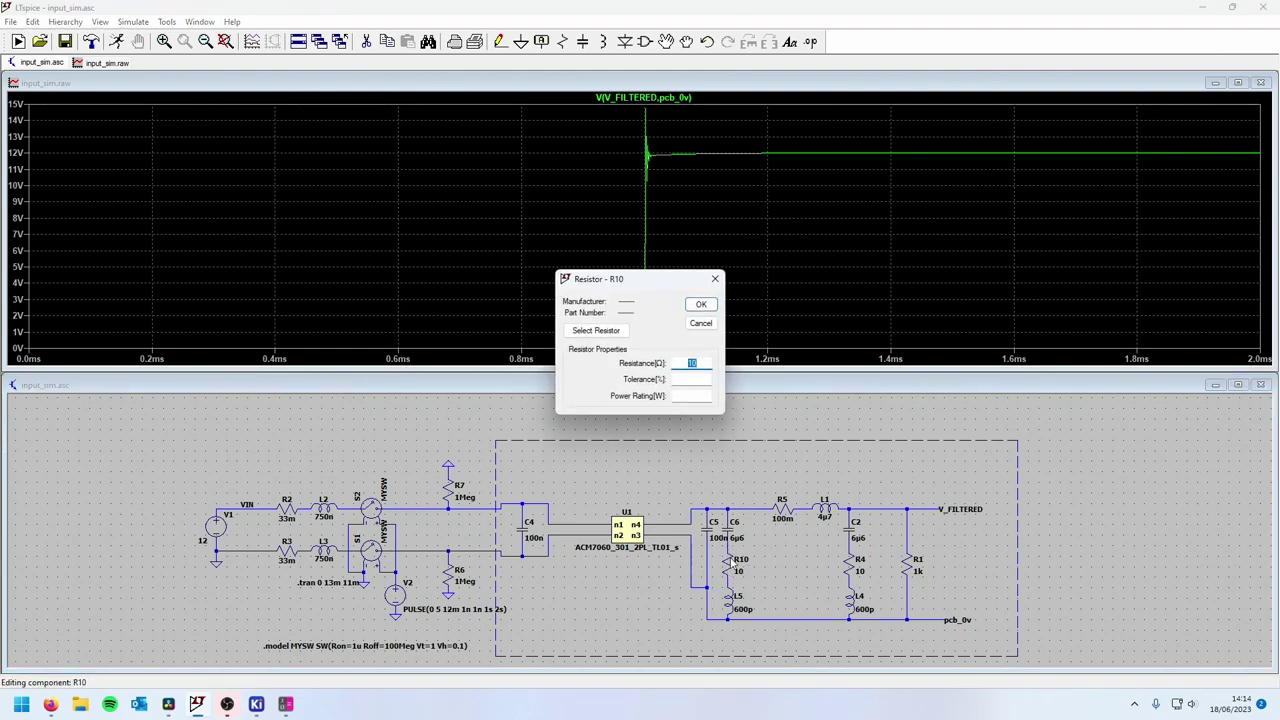
- Accept R10 = 10m and R4 = 100m, then re-simulate to see V_FILTERED ringing near 22 V
key("Return")
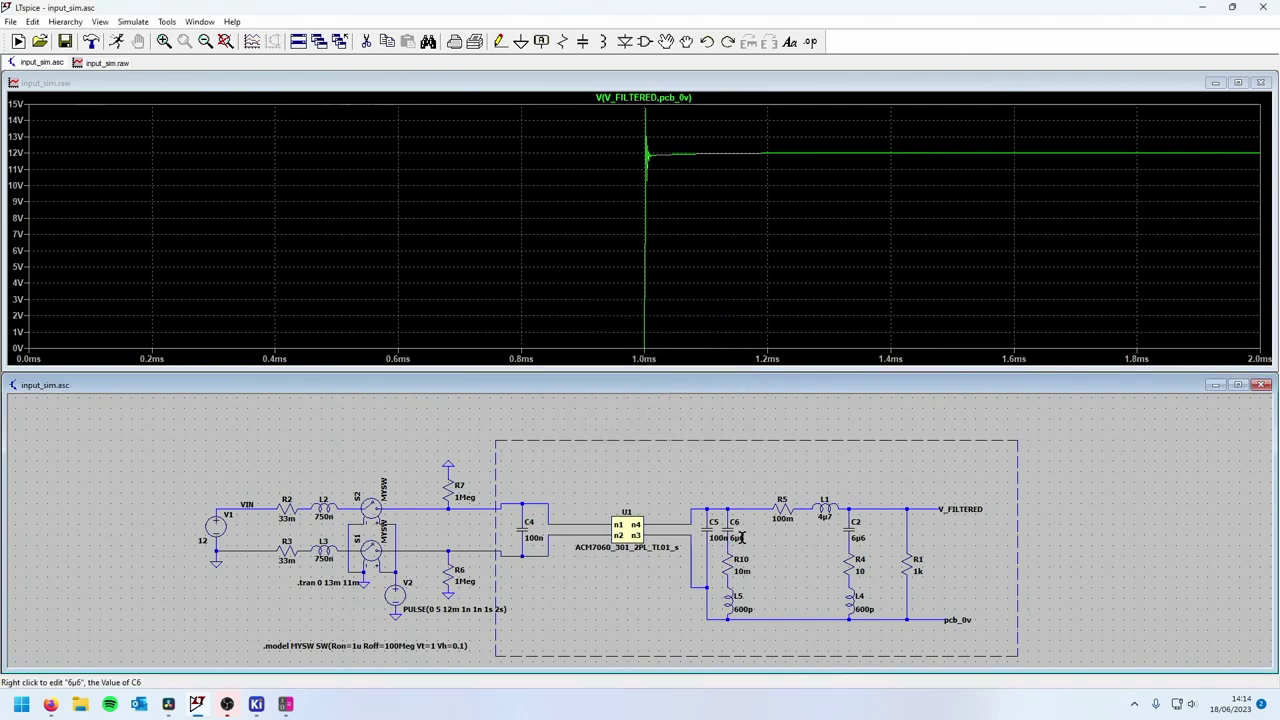
key("F9")
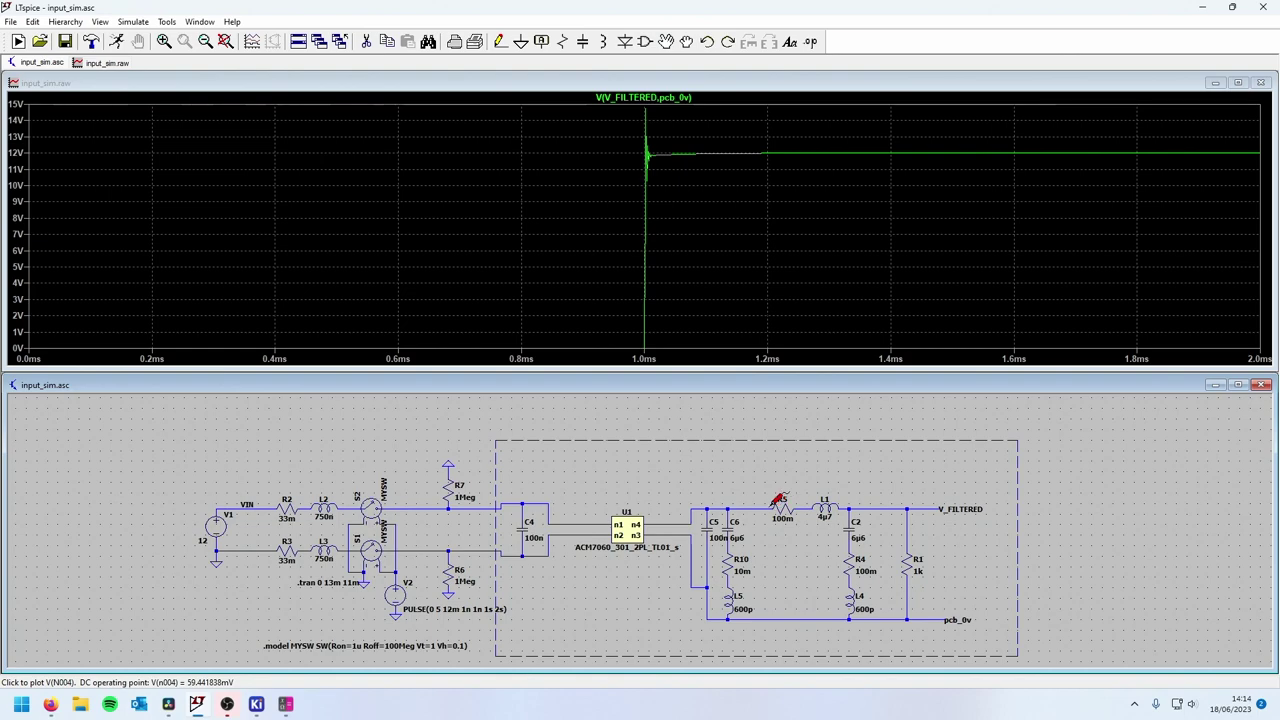
left_click(116, 41)
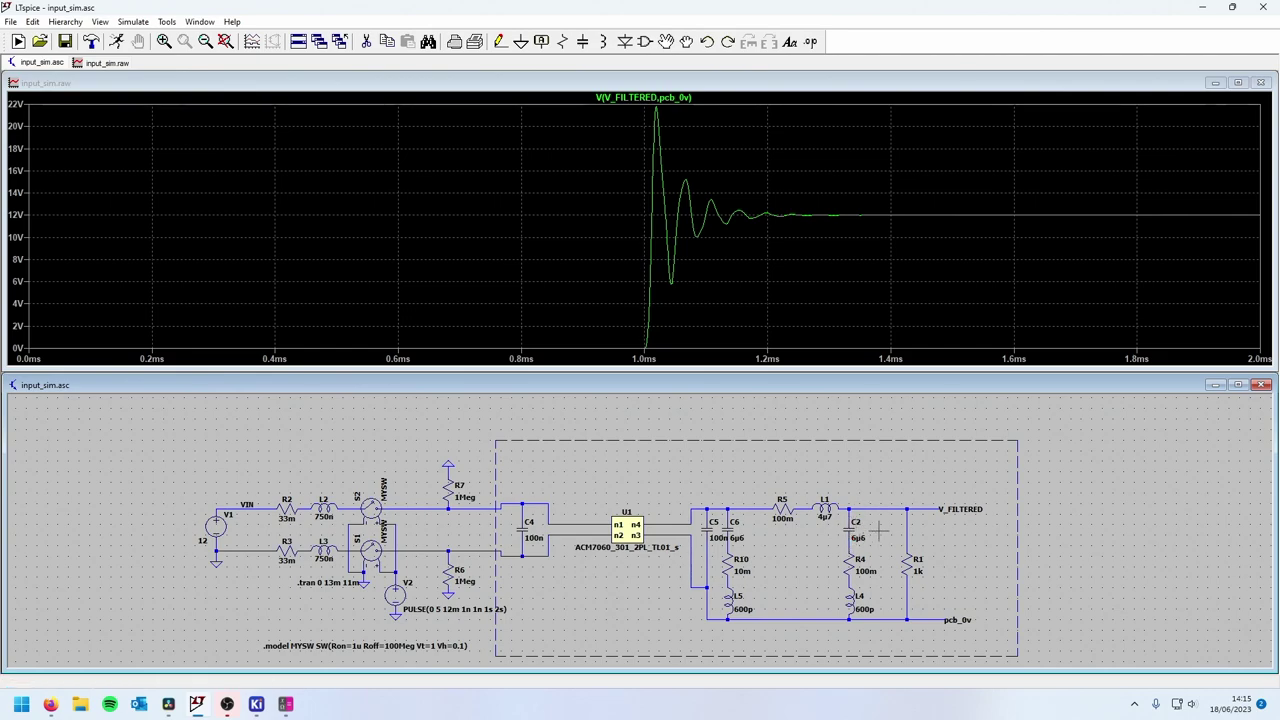
- Place a new capacitor C1 beside C2
key("c")
scroll(878, 531, "up", 4)
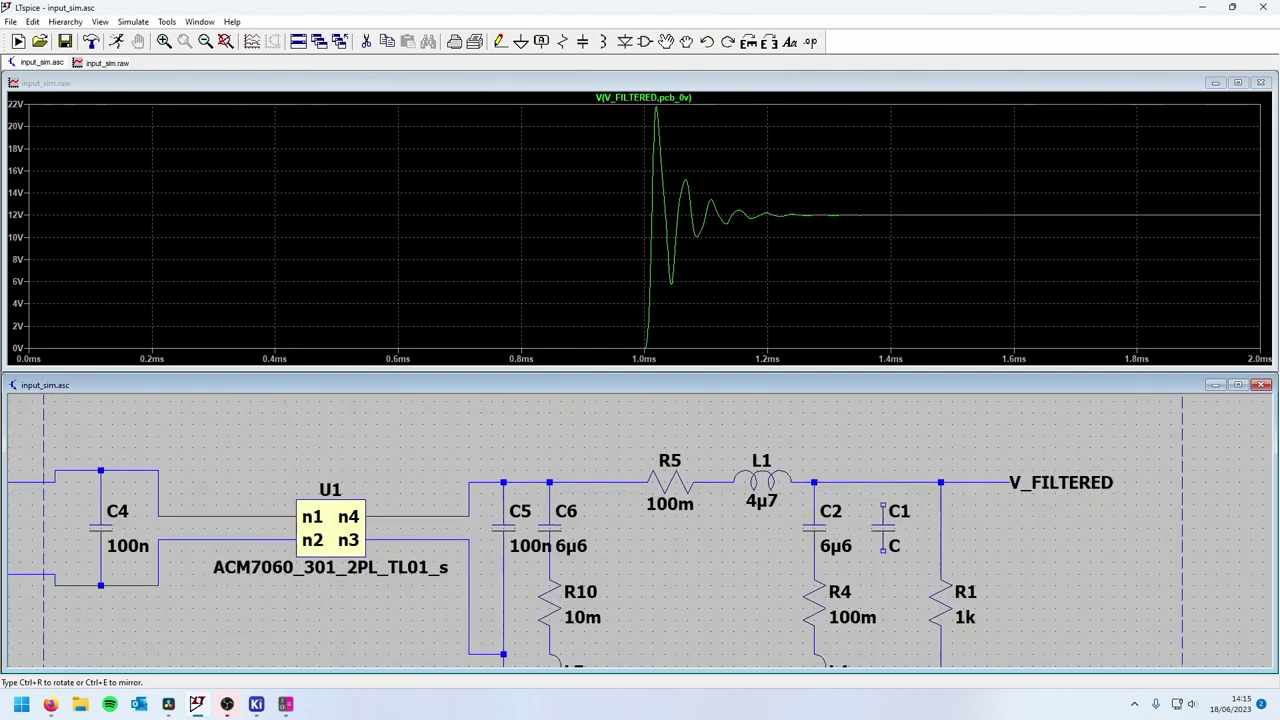
left_click(884, 527)
key("Escape")
- Set resistor R4 to 10m
right_click(818, 605)
type("10m")
key("Return")
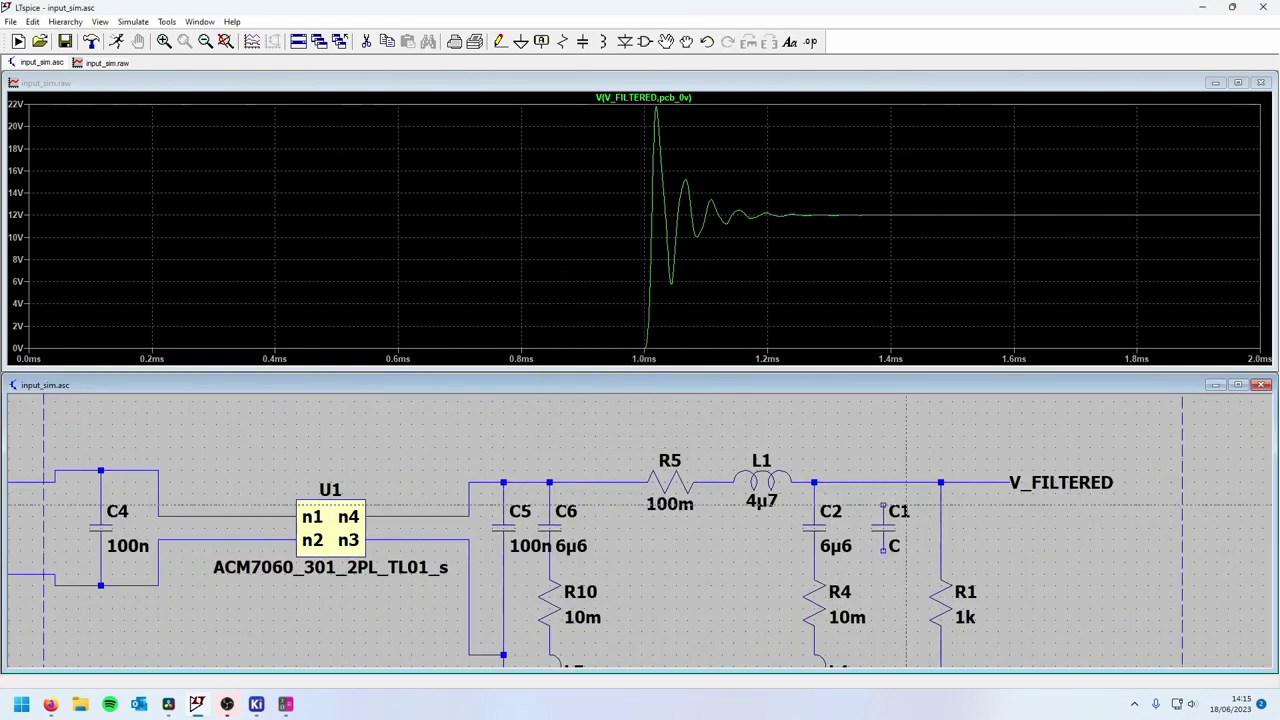
- Wire C1's top pin to V_FILTERED and add resistor R8 beneath C1
left_click(883, 504)
scroll(853, 630, "up", 2)
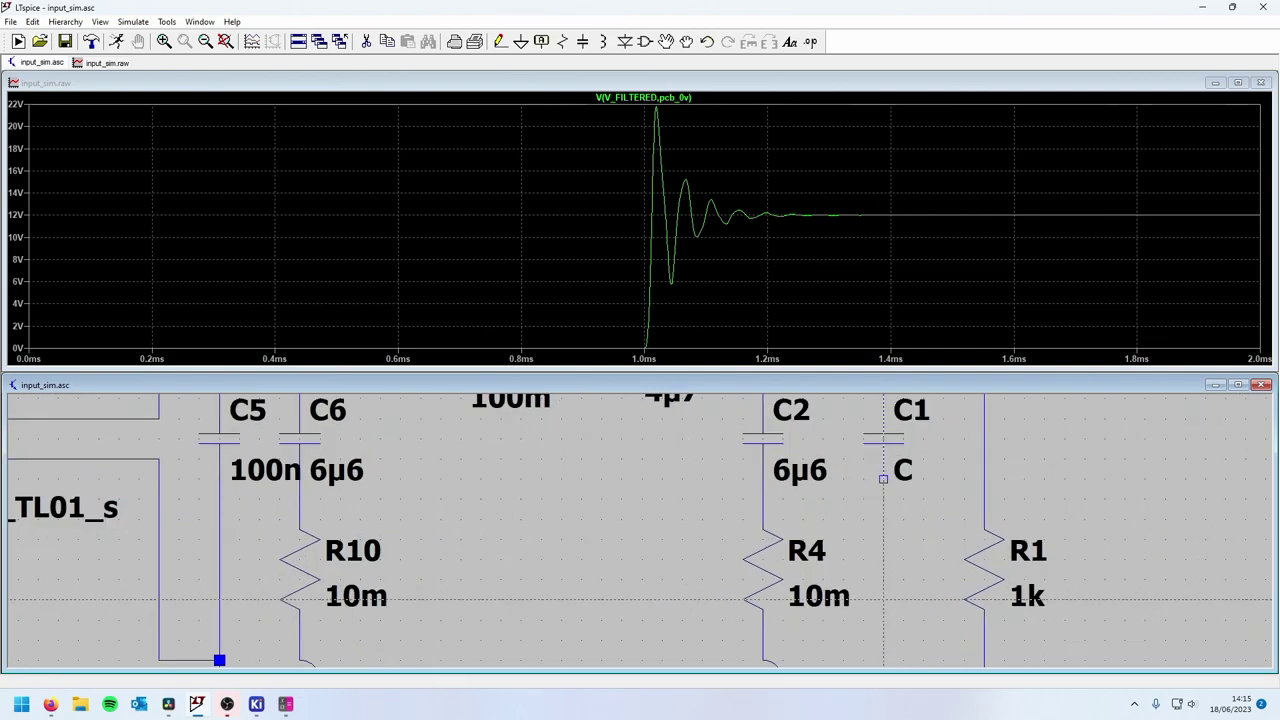
key("r")
left_click(869, 599)
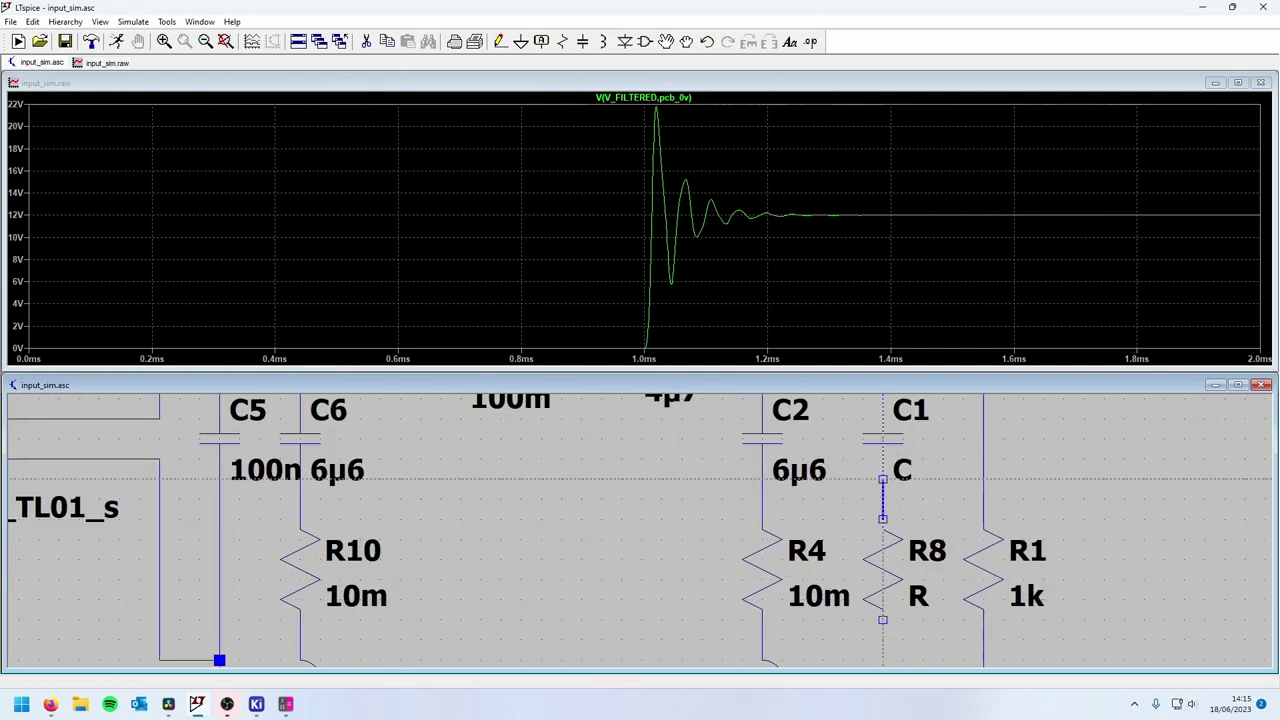
scroll(882, 563, "down", 3)
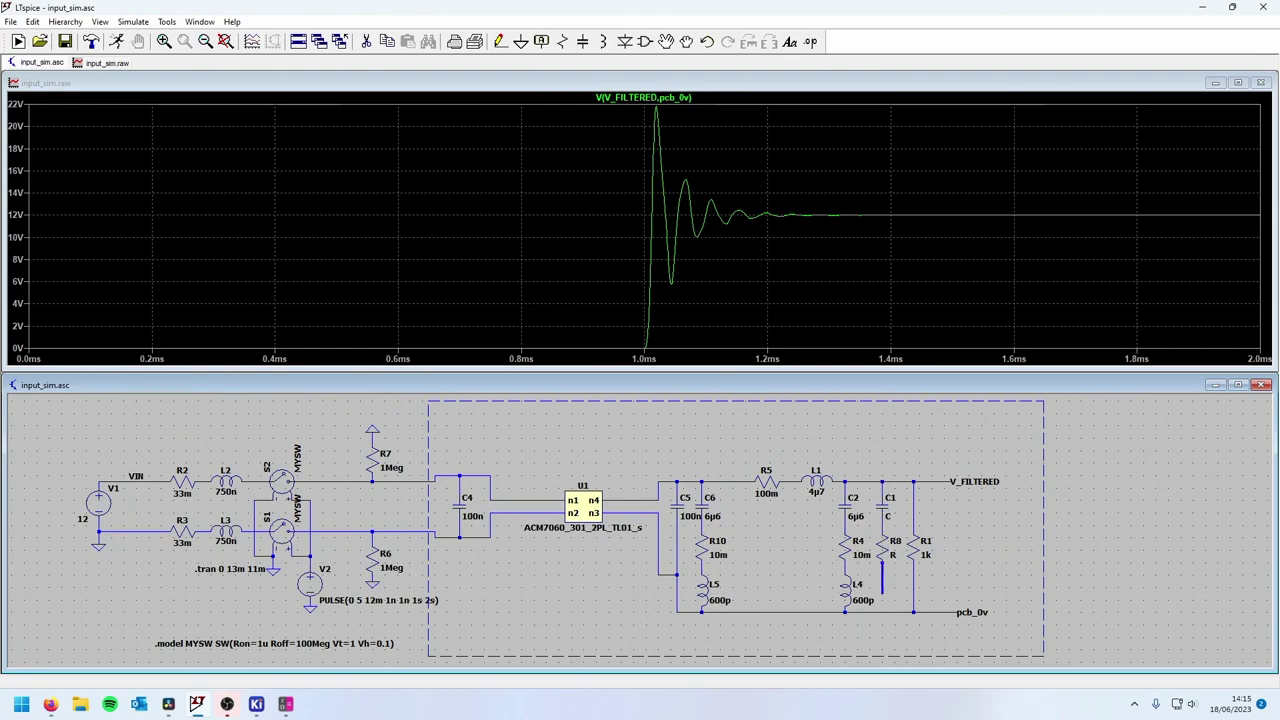
- Set R8 to 30m and C1 to 220µ, then rerun the simulation
key("Escape")
right_click(893, 553)
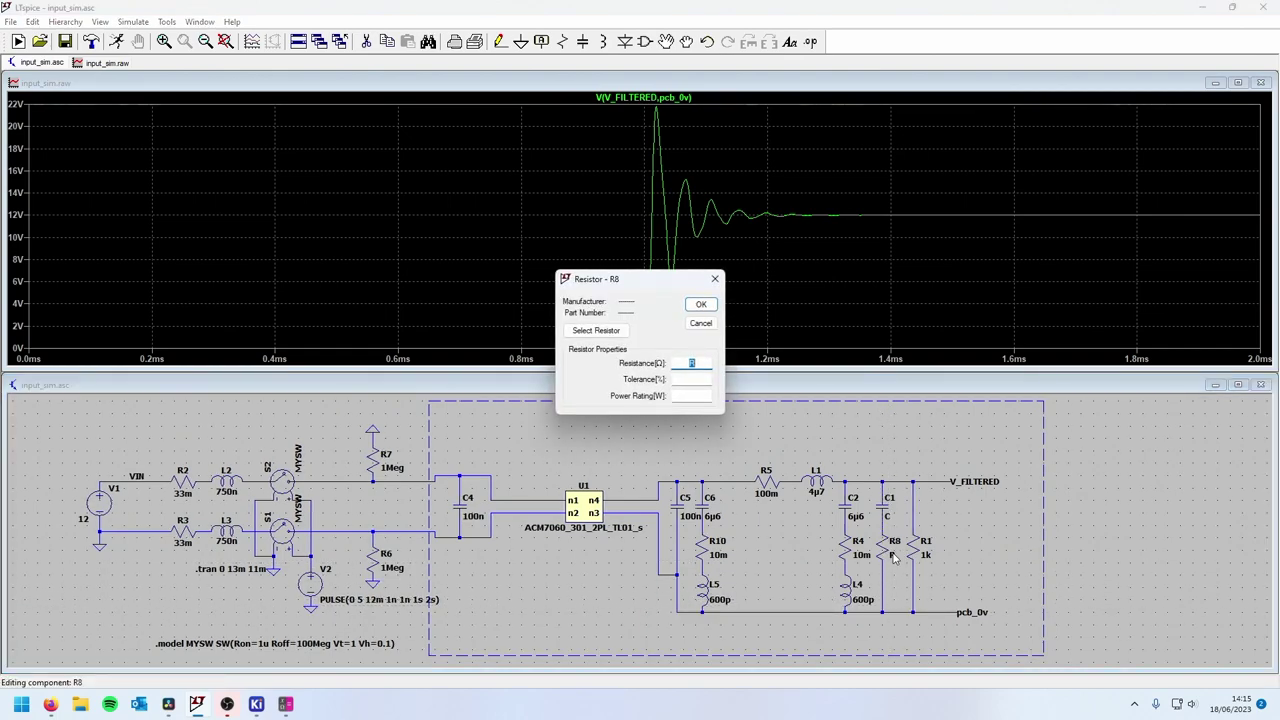
type("30m")
key("Return")
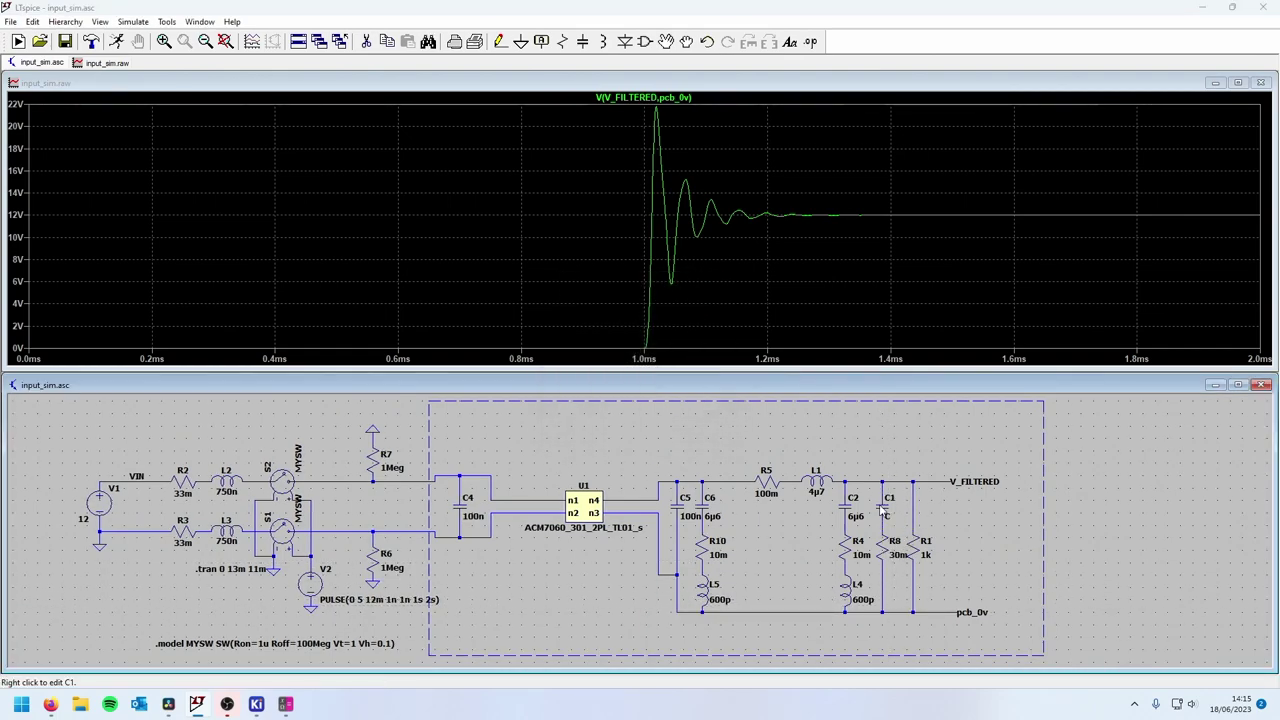
right_click(886, 510)
type("300u")
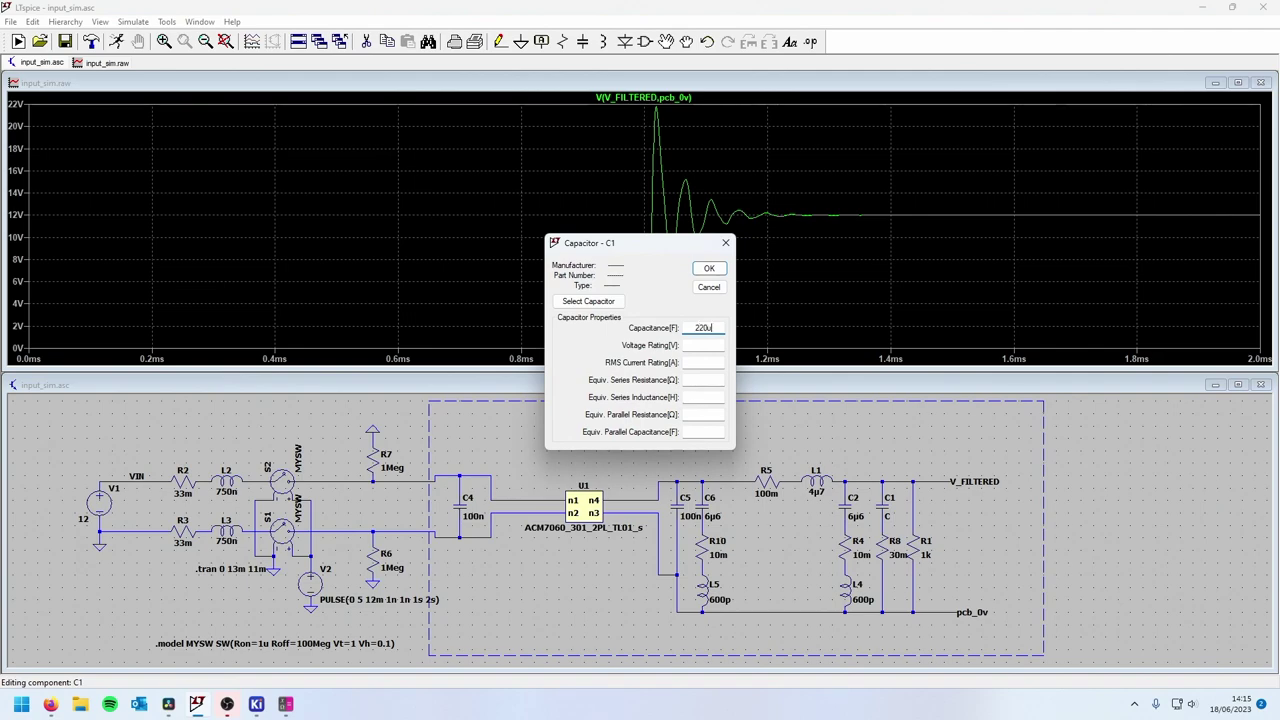
key("Return")
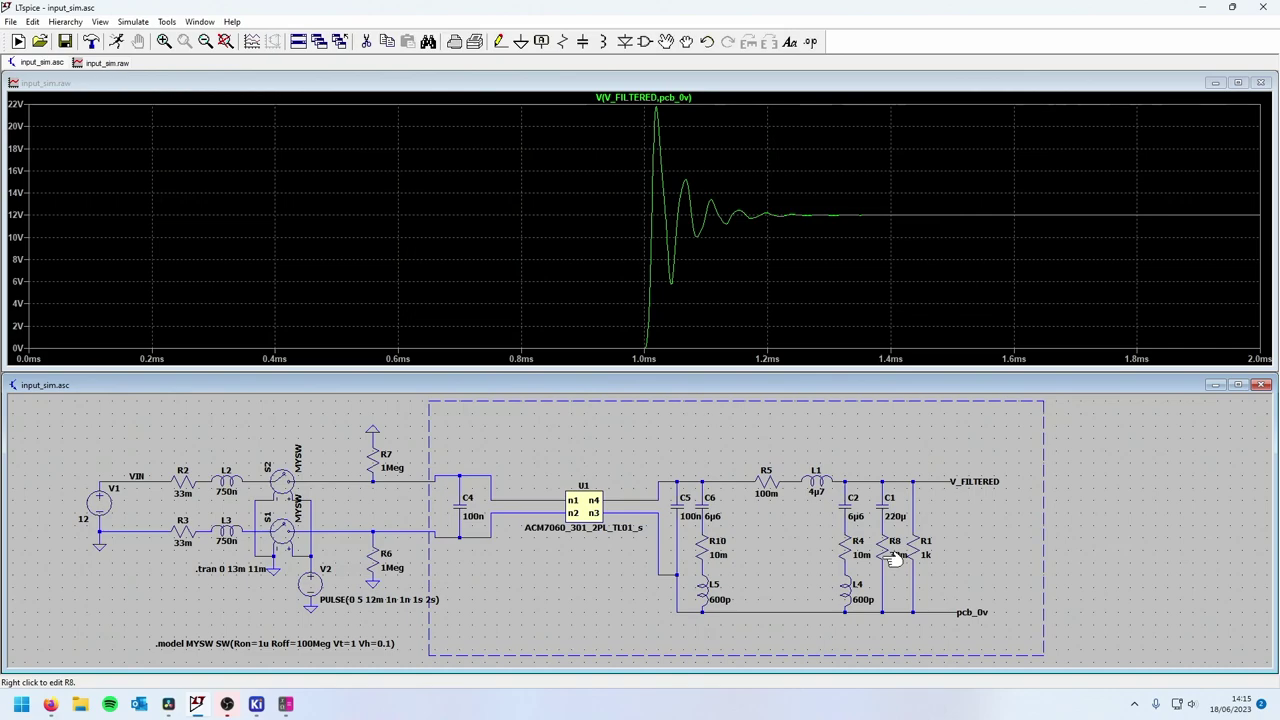
left_click(118, 42)
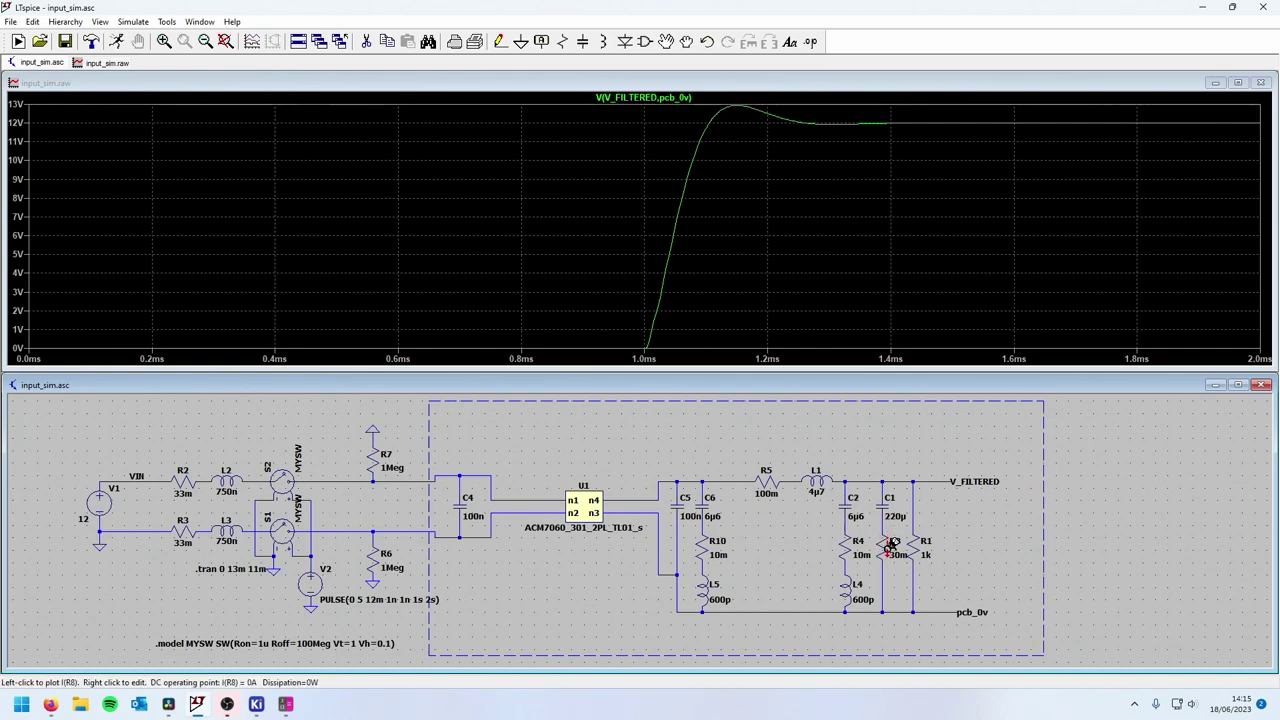
- Re-simulate with R8 at 300m for comparison, then restore R8 to 30m
right_click(889, 546)
type("300m")
key("Return")
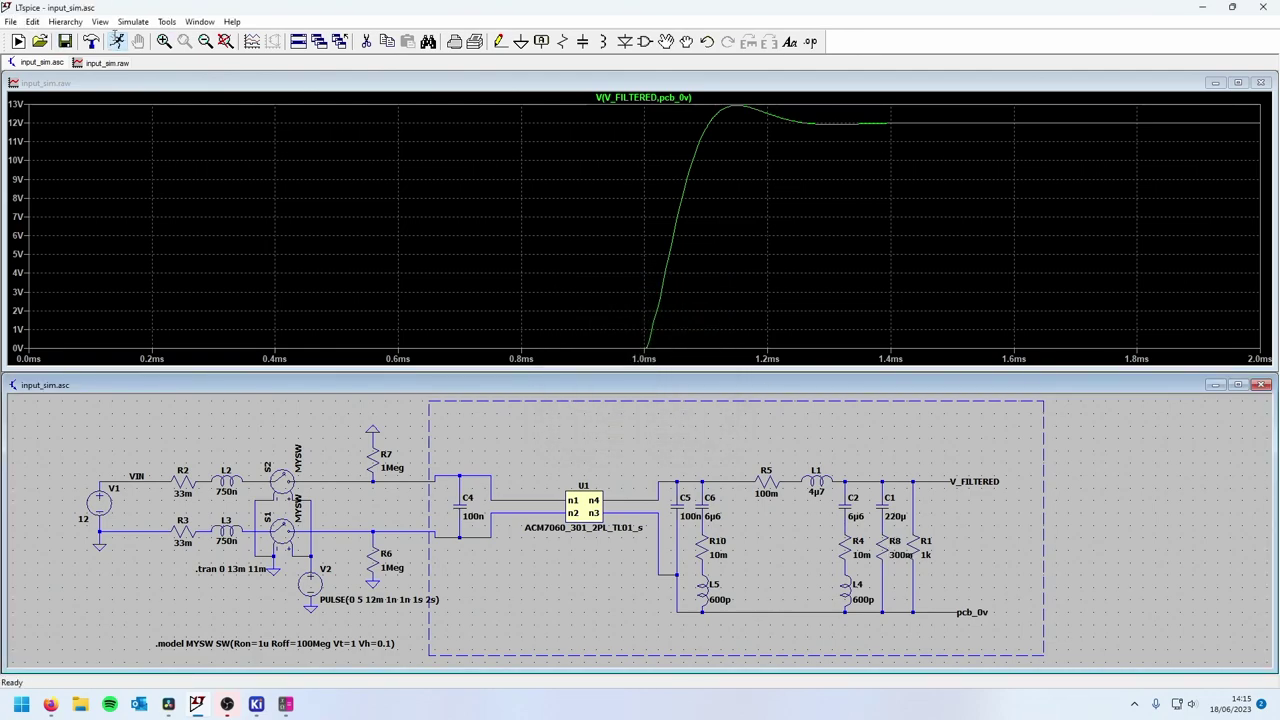
left_click(116, 41)
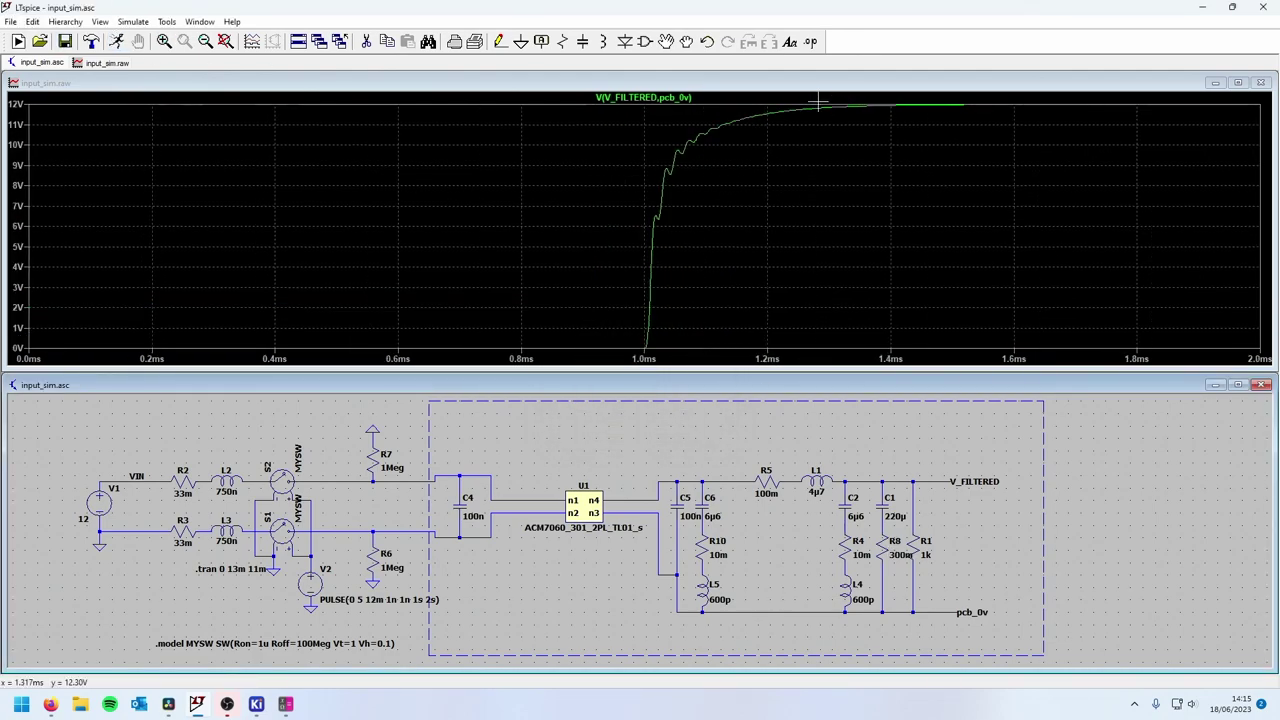
right_click(884, 553)
type("30m")
key("Return")
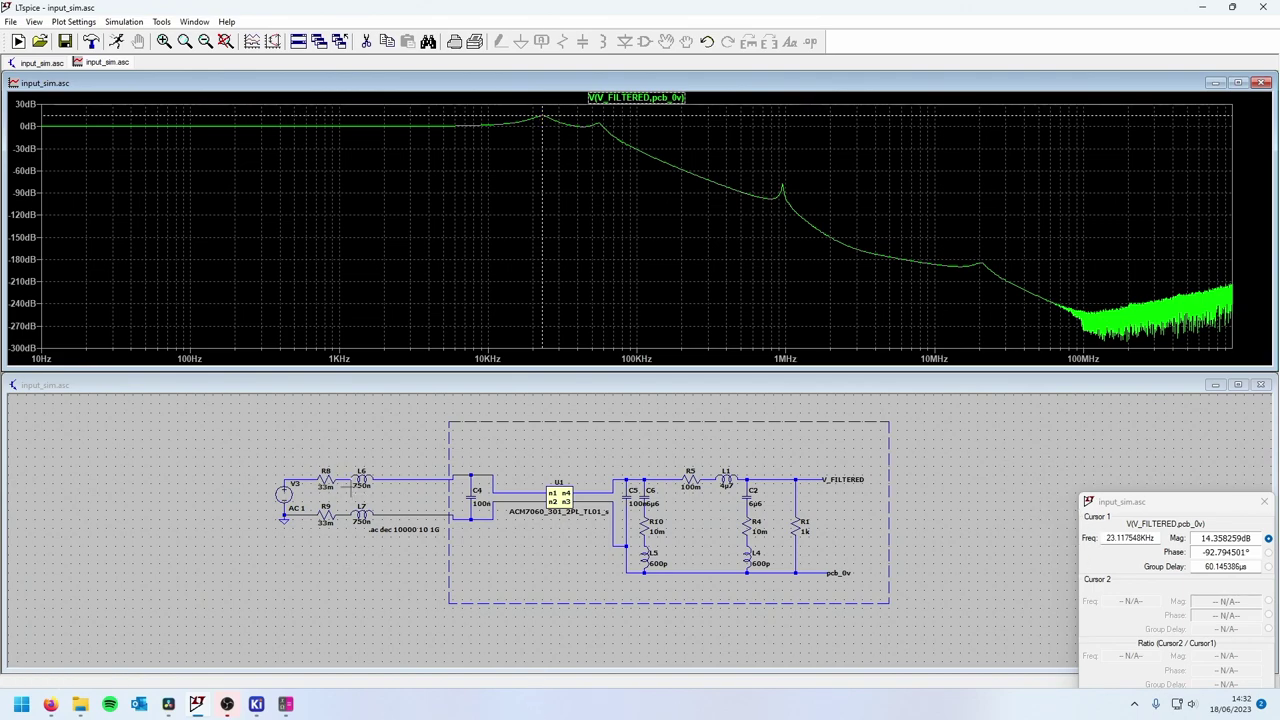
- Scroll to view the AC-sweep V_FILTERED magnitude plot peaking at 14.36 dB near 23.1 kHz
scroll(458, 462, "up", 1)
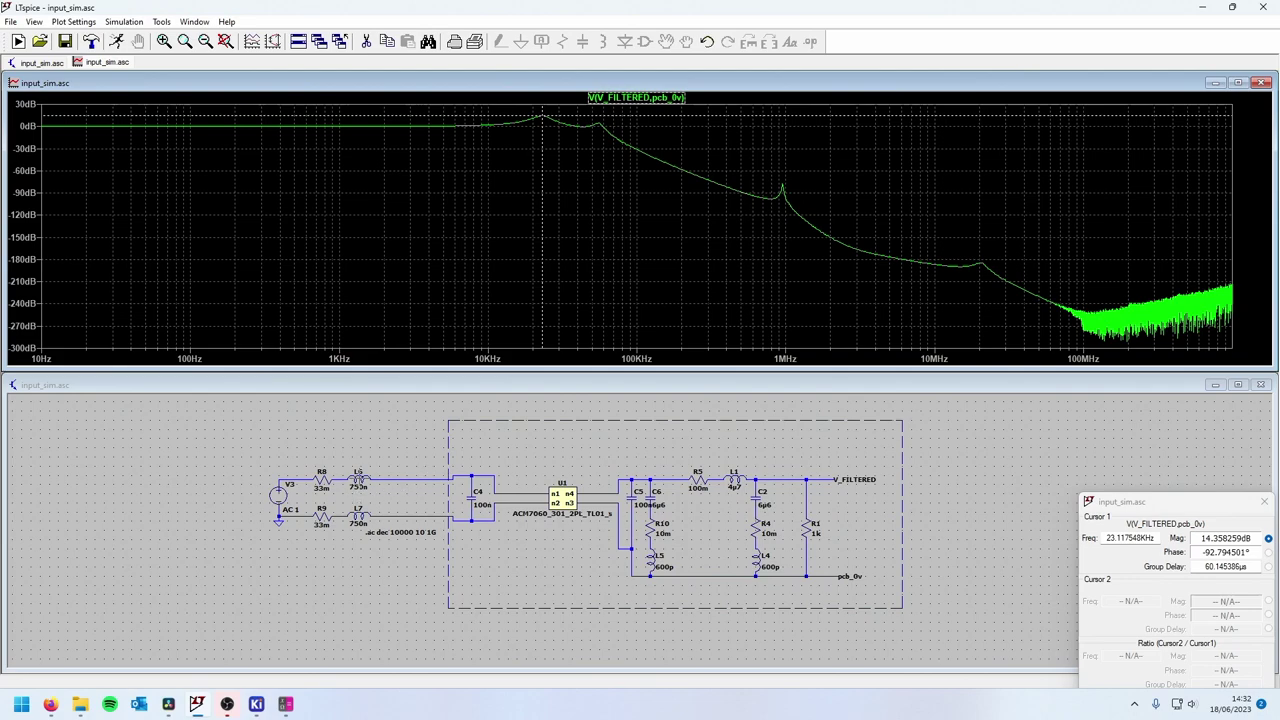
- Delete R8, inductor L6 with its wire, and R9 from the source path
left_click(308, 465)
key("Delete")
left_click(322, 482)
left_click(358, 484)
left_click(322, 515)
key("Escape")
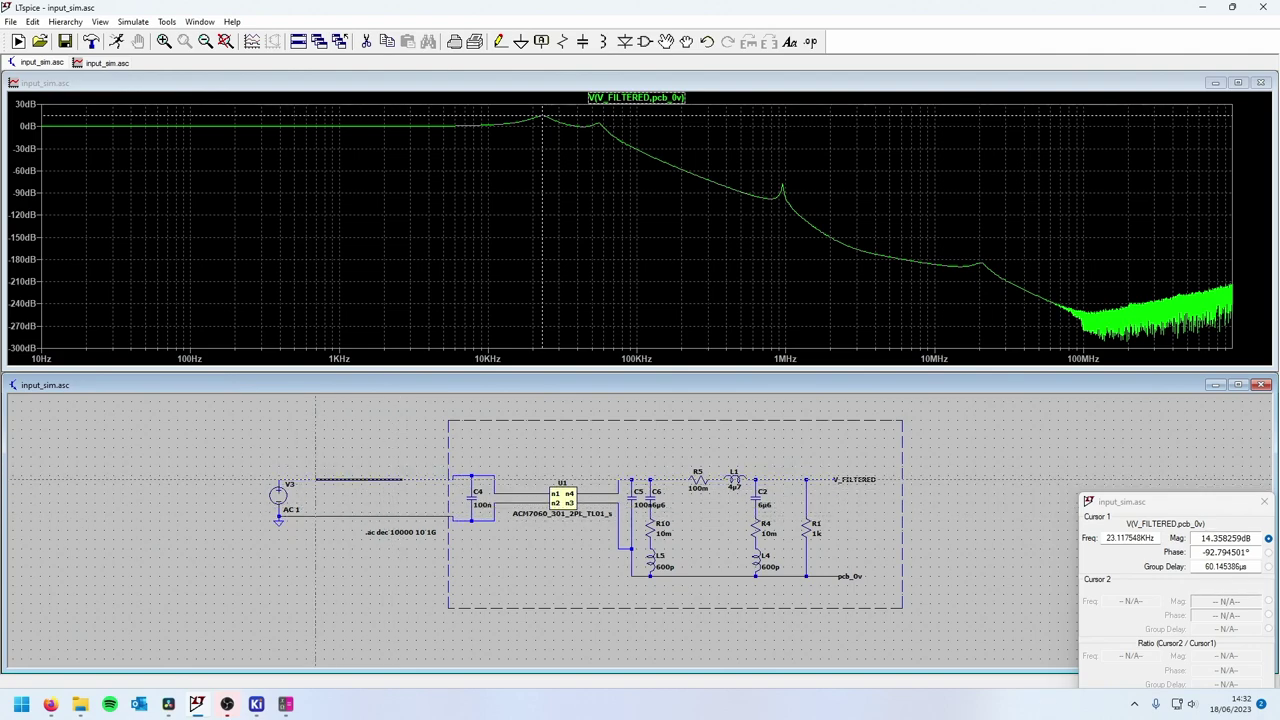
- Rerun and move cursor 1 onto the resonant peak, reading 17.04 dB at 27.27 kHz
left_click(116, 42)
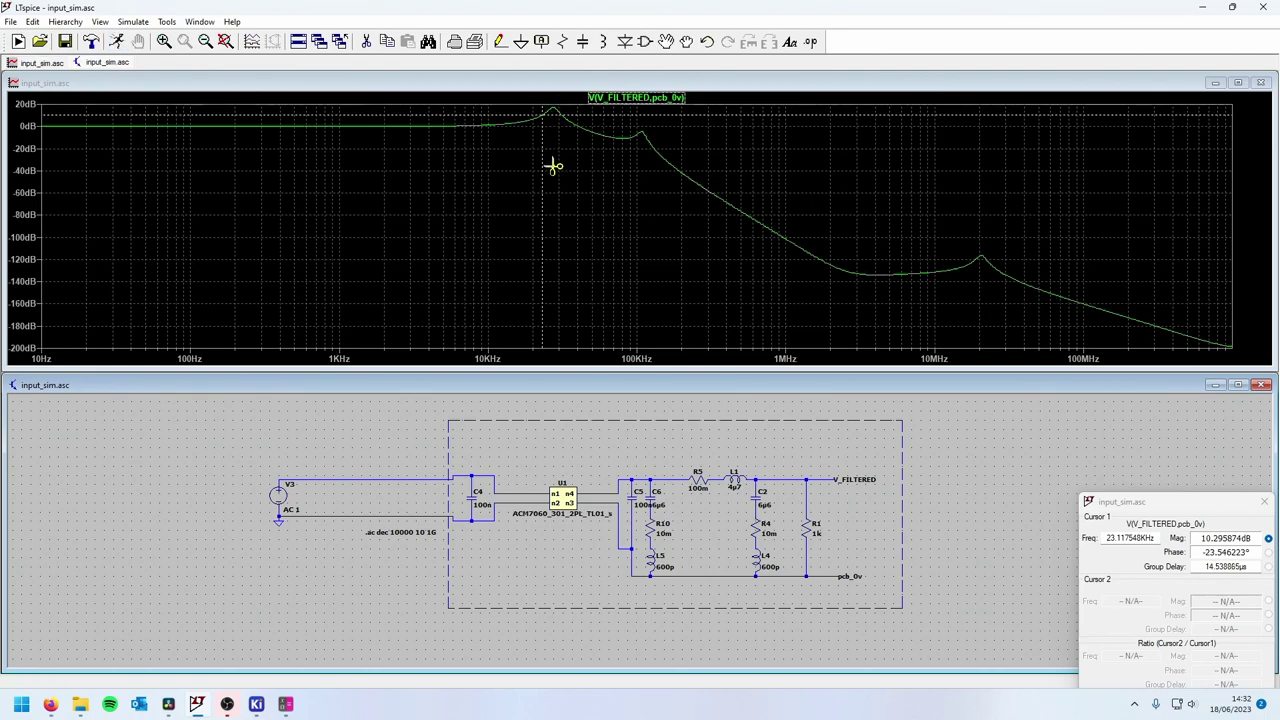
left_click(391, 293)
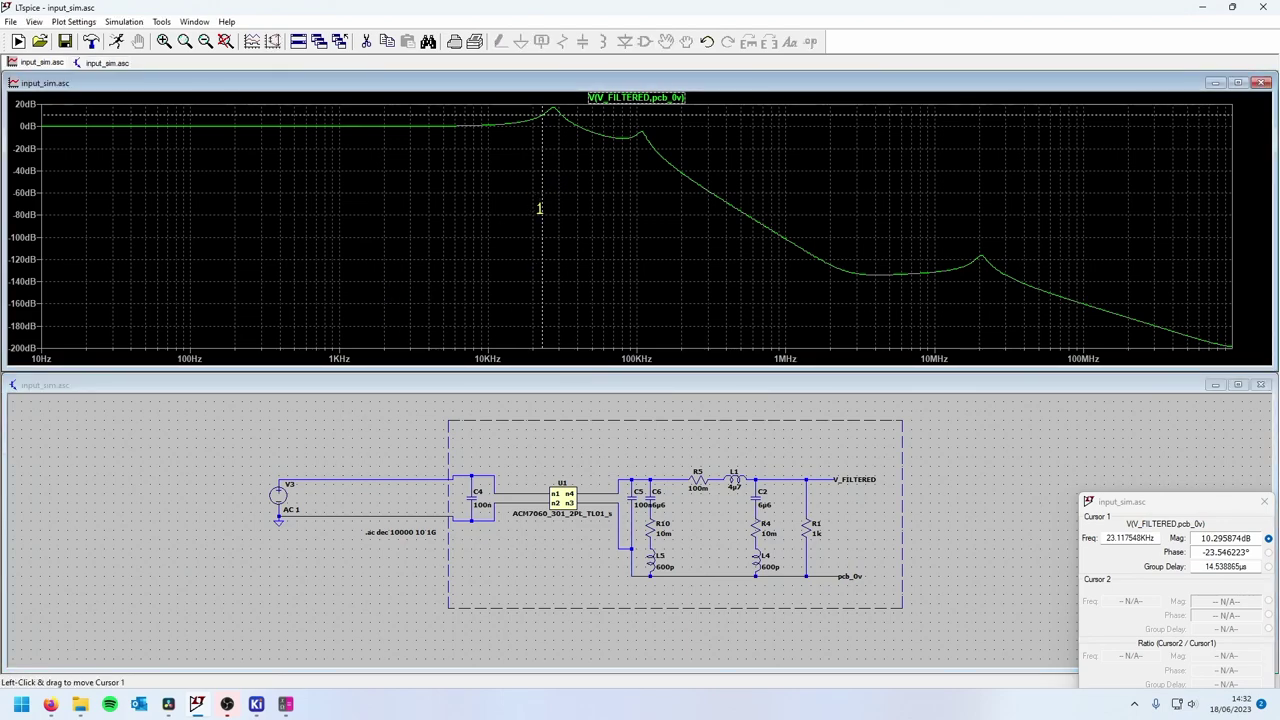
left_click_drag(541, 207, 552, 208)
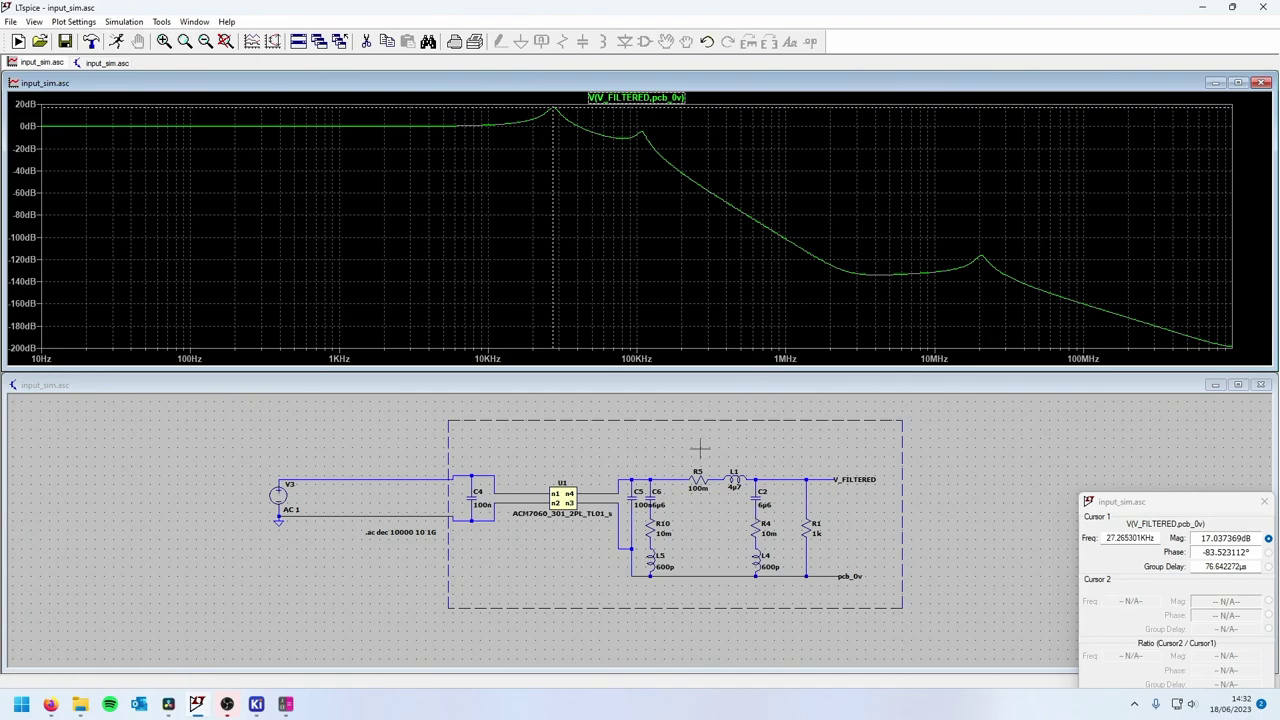
scroll(731, 531, "up", 2)
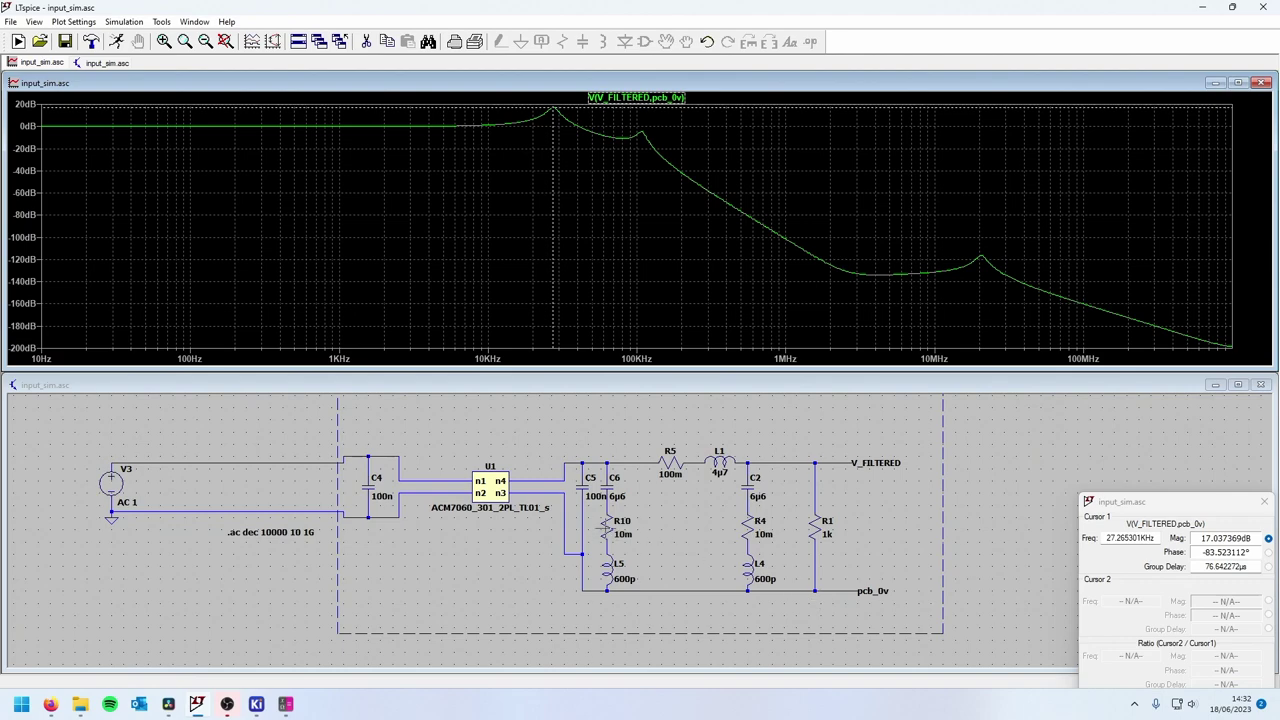
- Set both R10 and R4 resistances to the parameter {Rdamp}
right_click(607, 528)
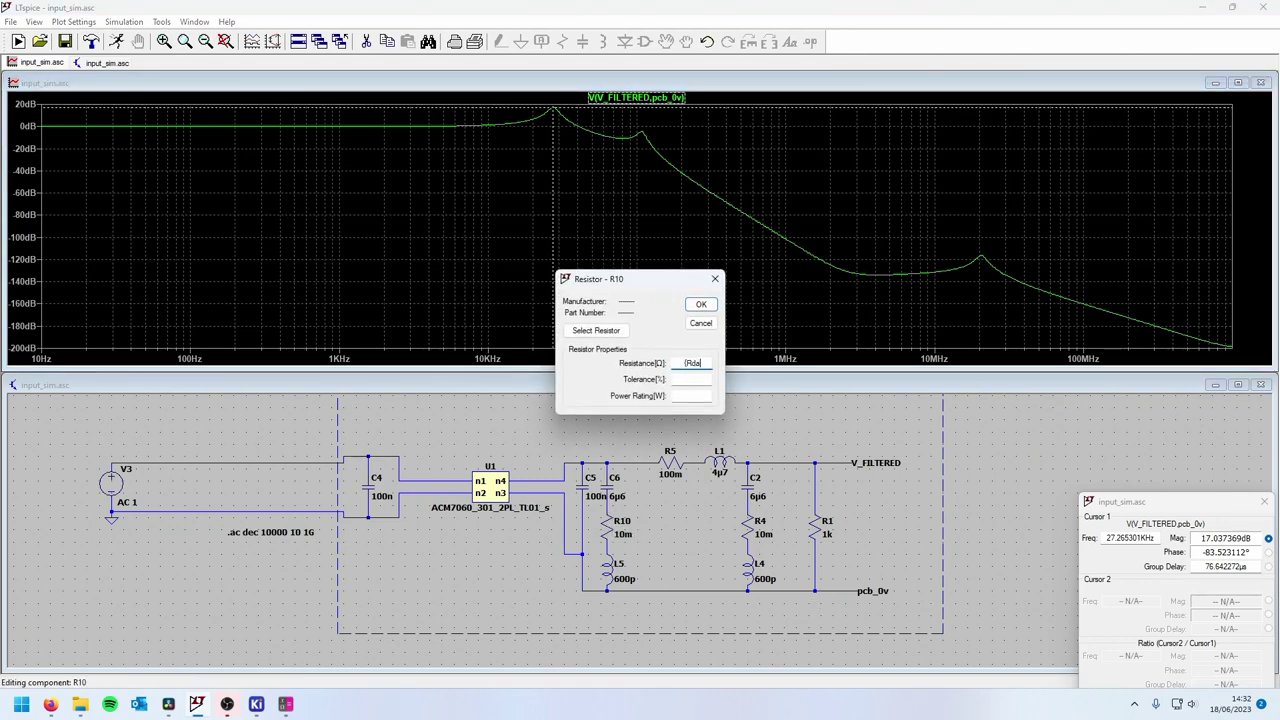
key("Return")
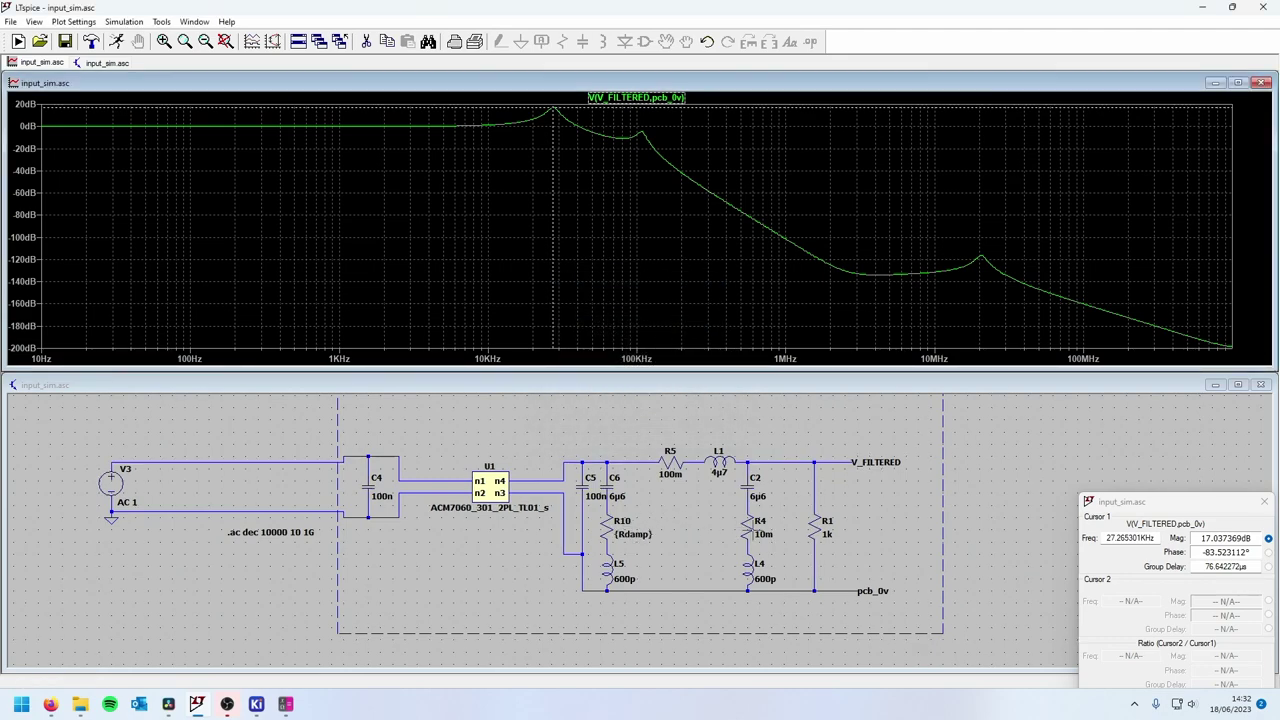
right_click(755, 537)
type("{Rdamp")
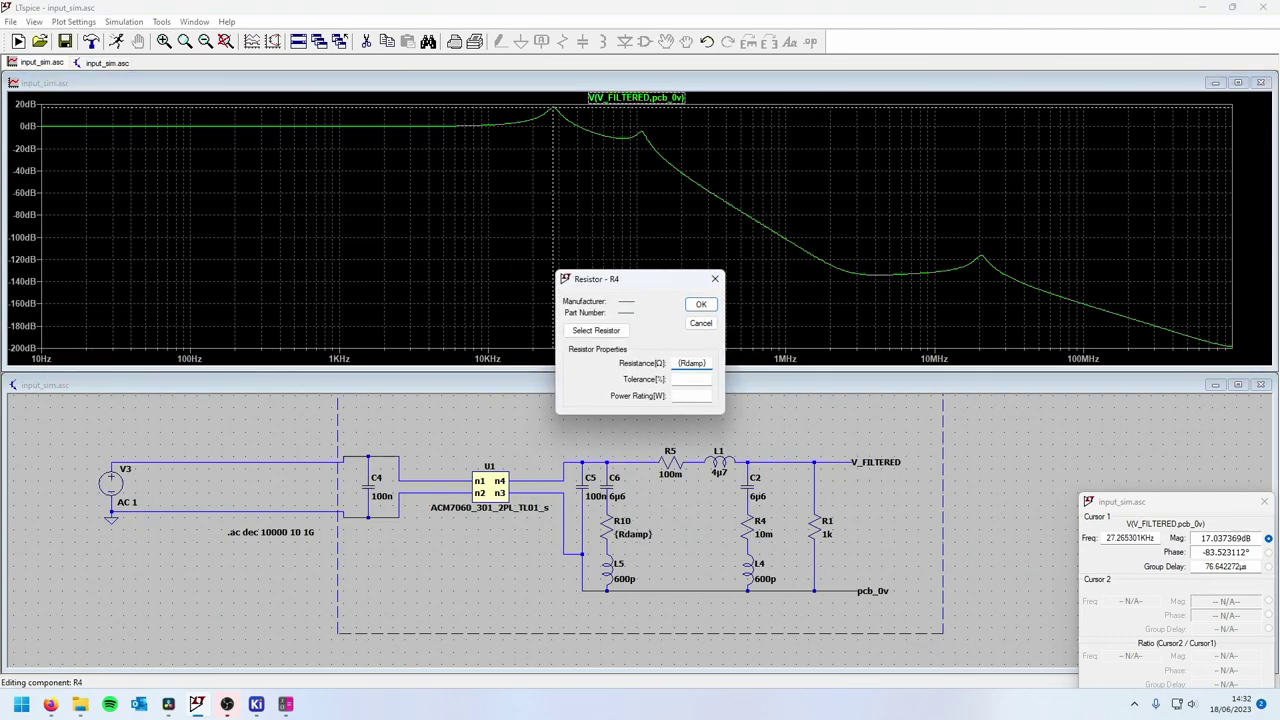
key("Return")
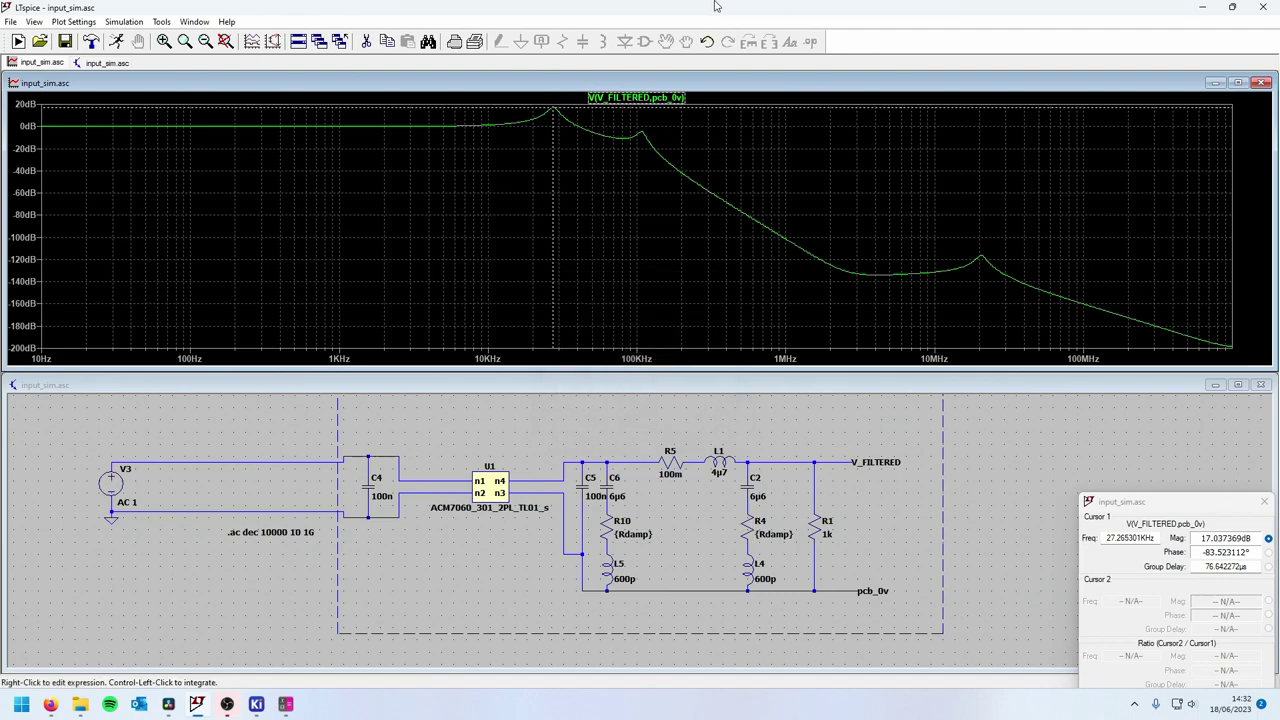
- Place the directive .step param Rdamp list 10m 1 10 below the circuit and run
left_click(811, 42)
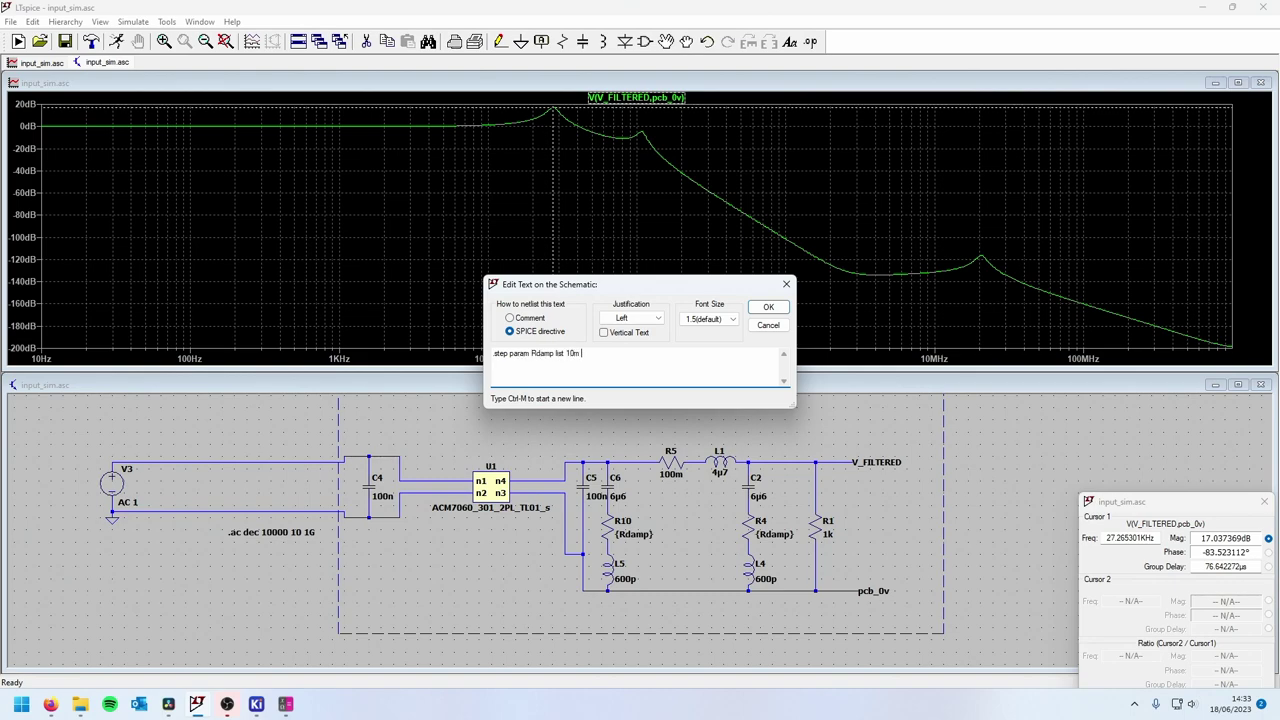
key("Return")
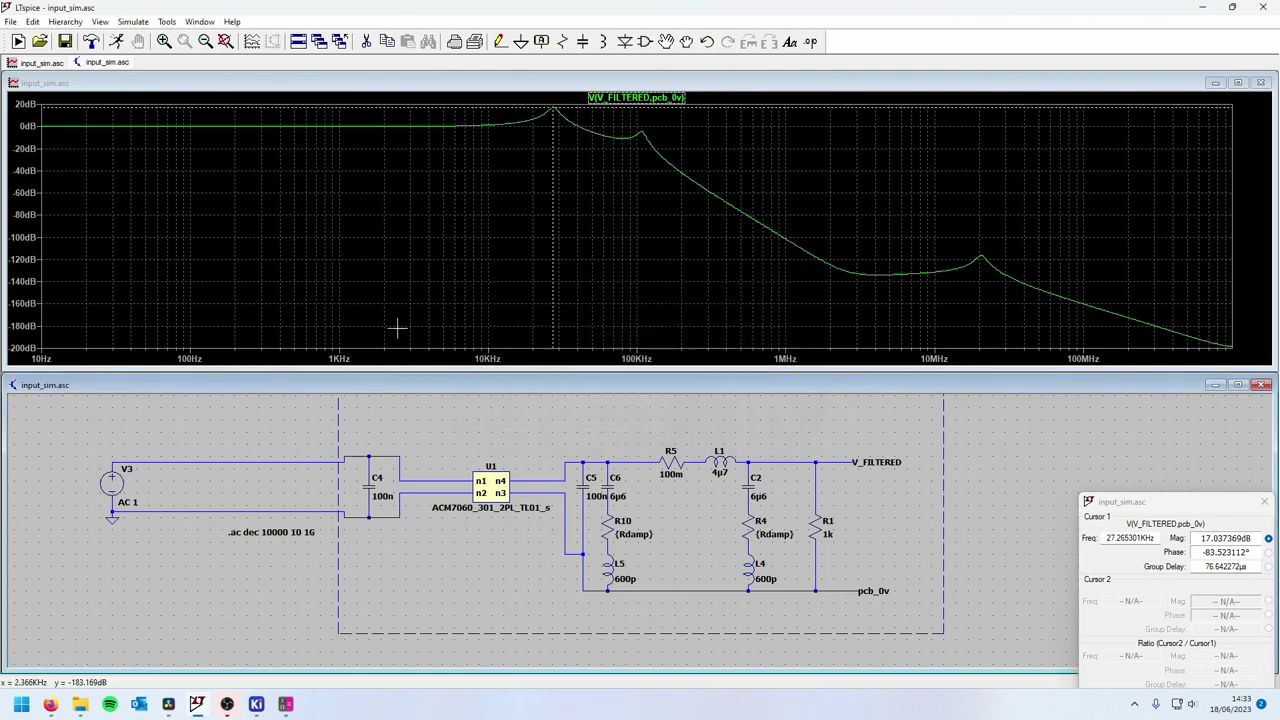
left_click(388, 576)
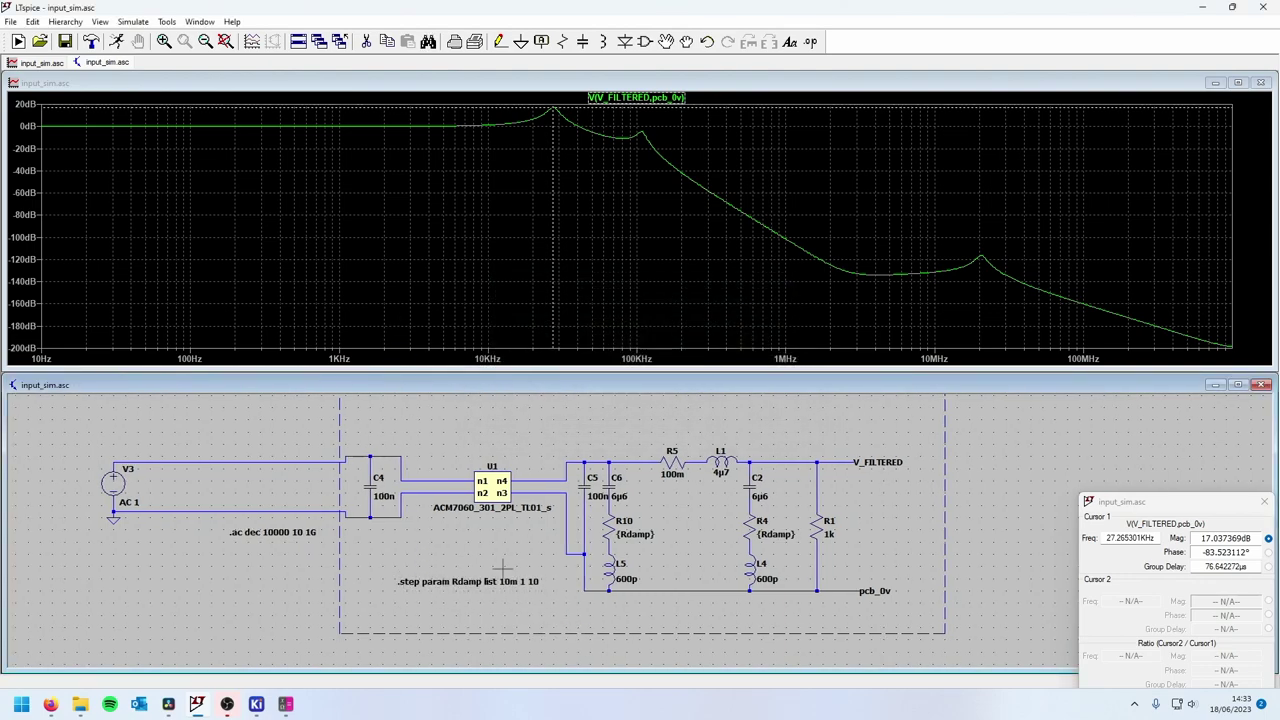
left_click(116, 46)
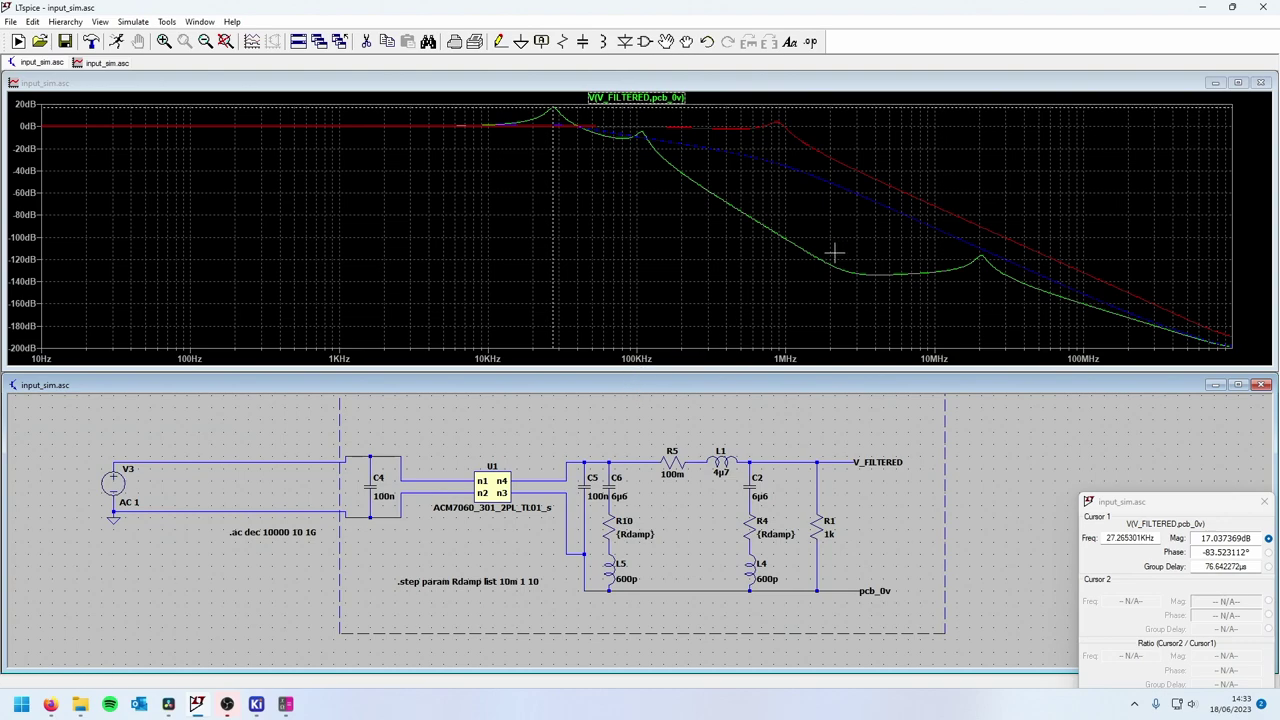
- Show a legend for the three Rdamp traces and move it to the plot's upper left
right_click(218, 188)
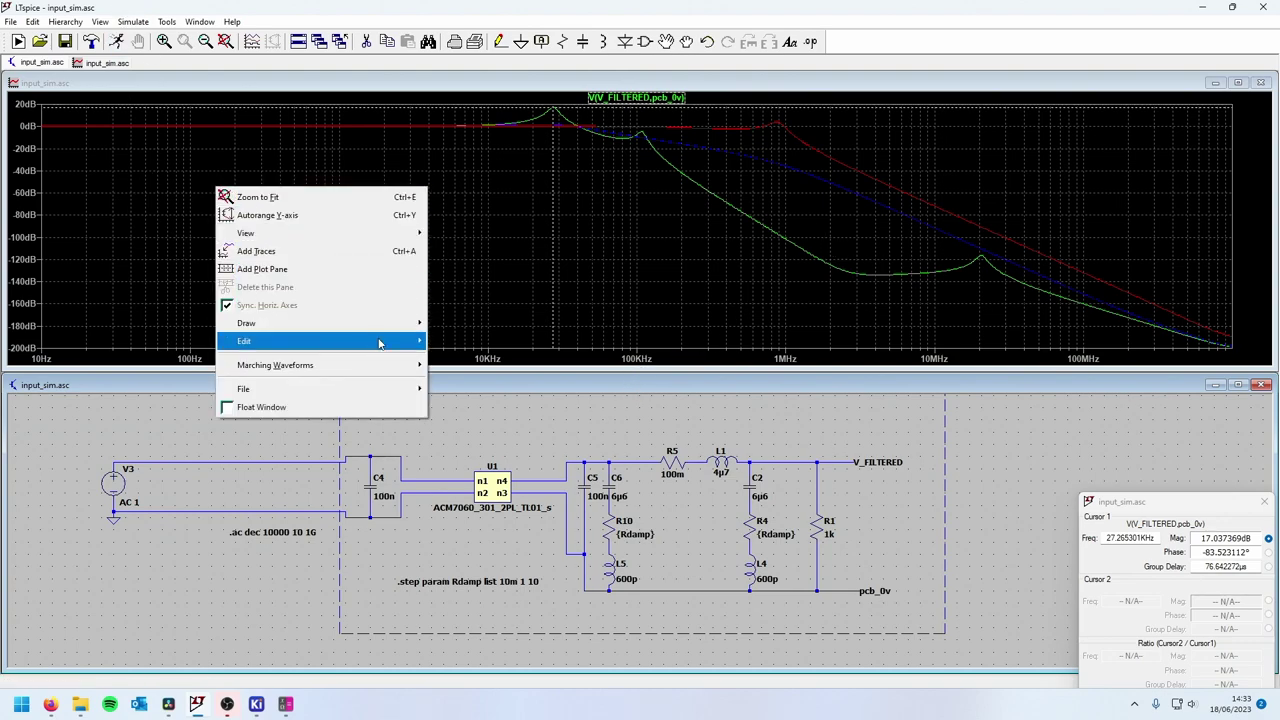
mouse_move(300, 233)
left_click(552, 298)
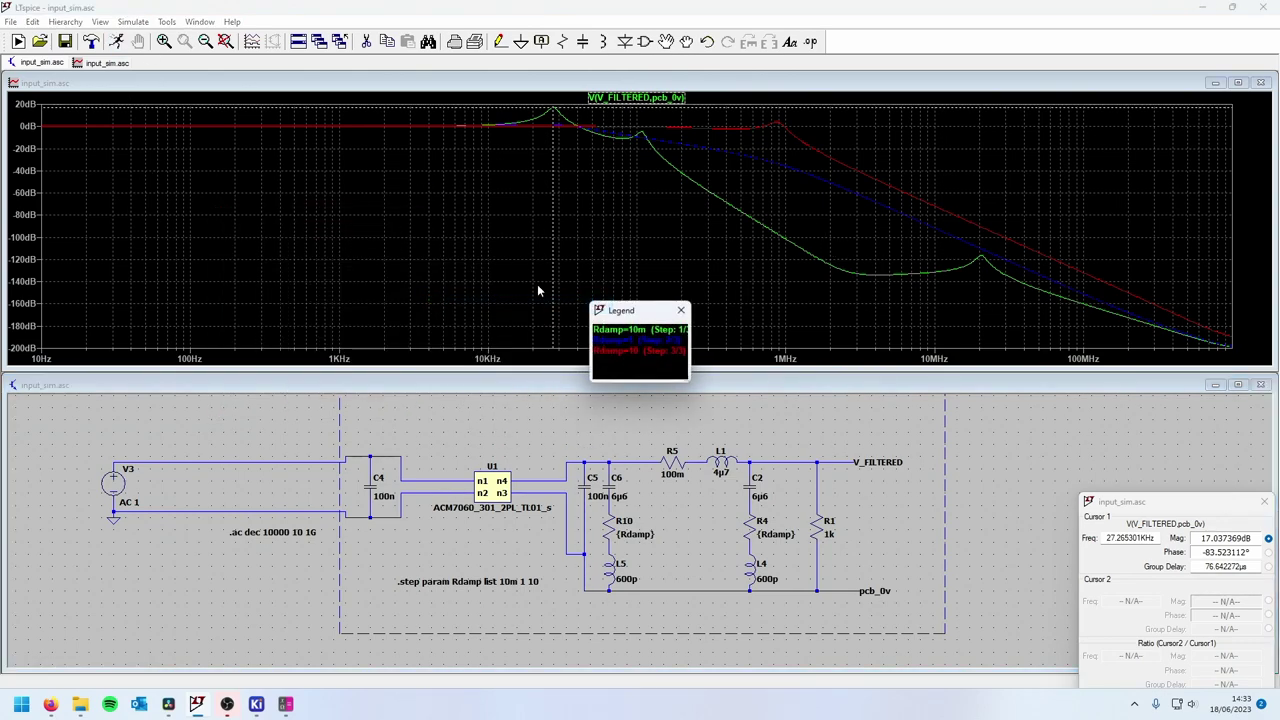
left_click_drag(626, 312, 388, 207)
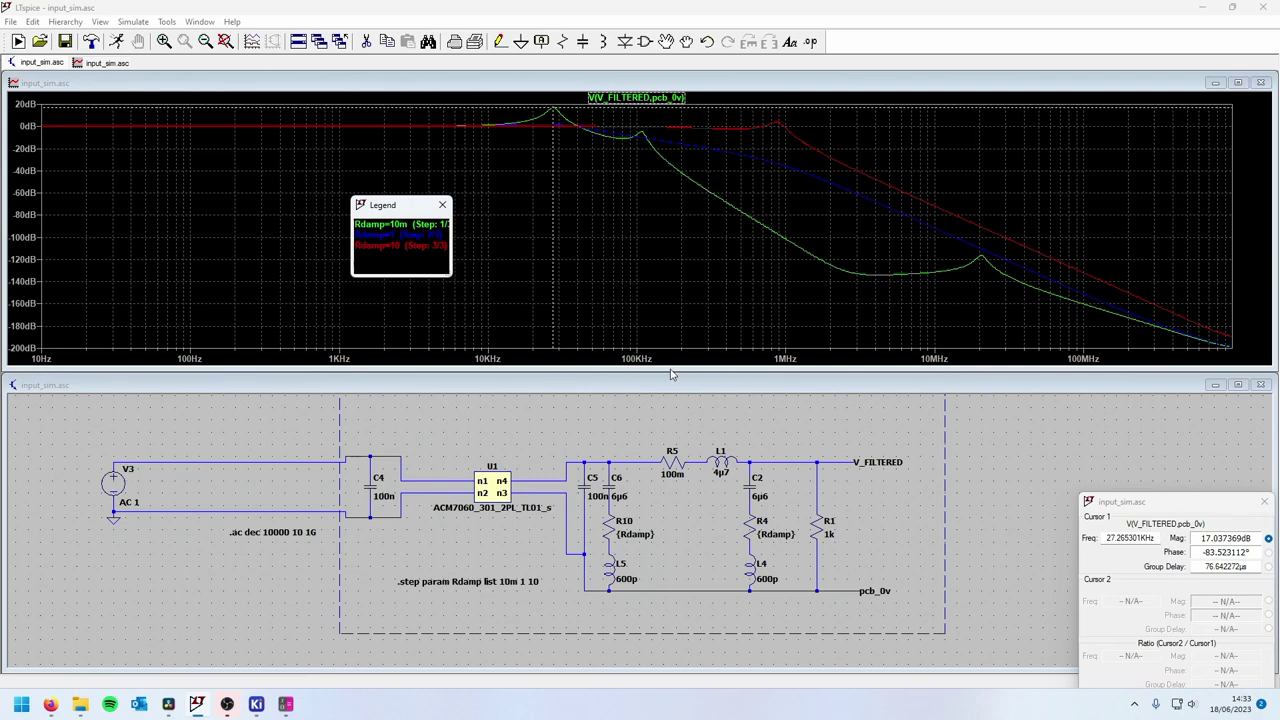
- Close the legend and restore R10 and R4 to 10m each
left_click(442, 204)
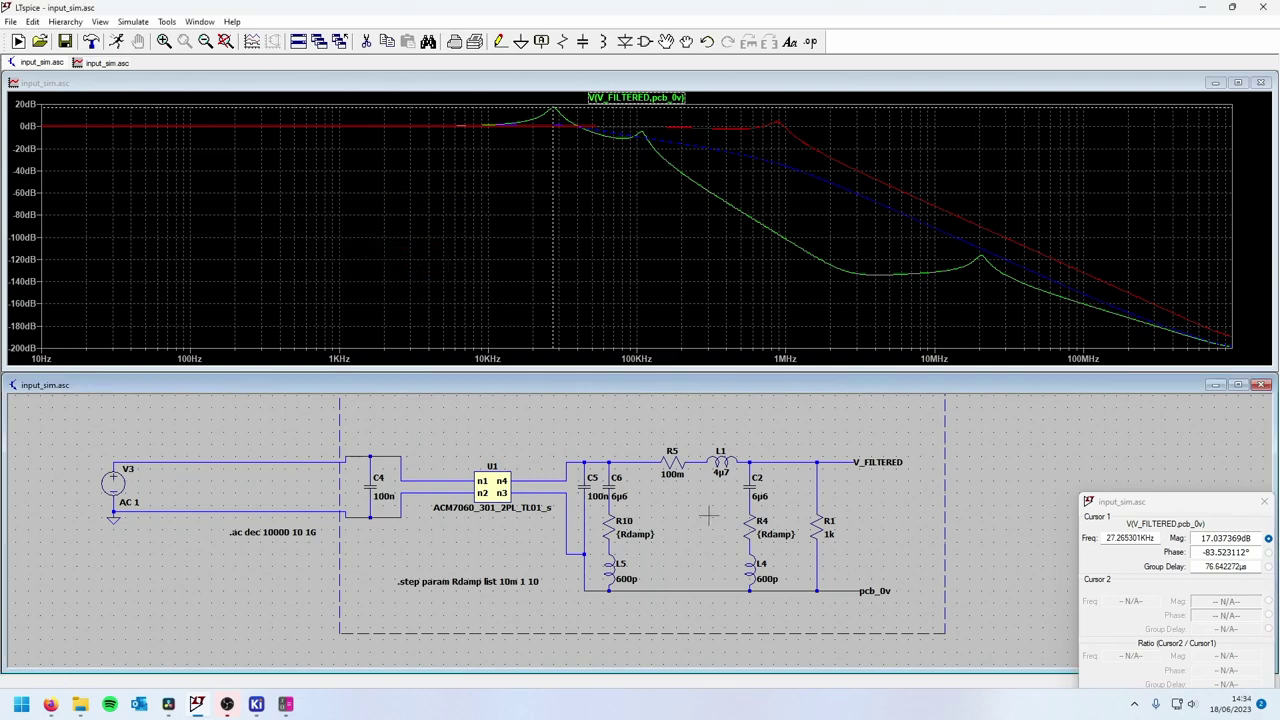
right_click(620, 505)
type("10m")
key("Return")
right_click(751, 522)
type("10m")
key("Return")
- Place capacitor C1 and resistor R8 beside it, wiring R8 down to pcb_0v
key("c")
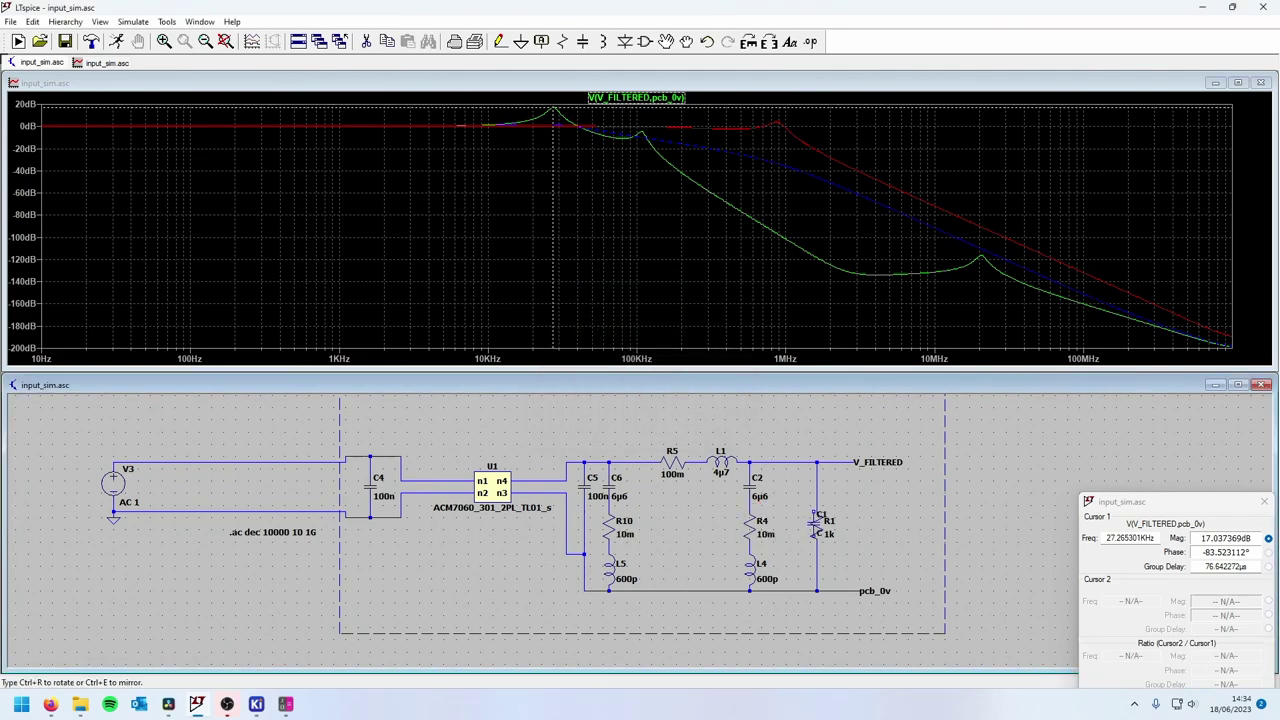
left_click(788, 476)
key("Escape")
key("r")
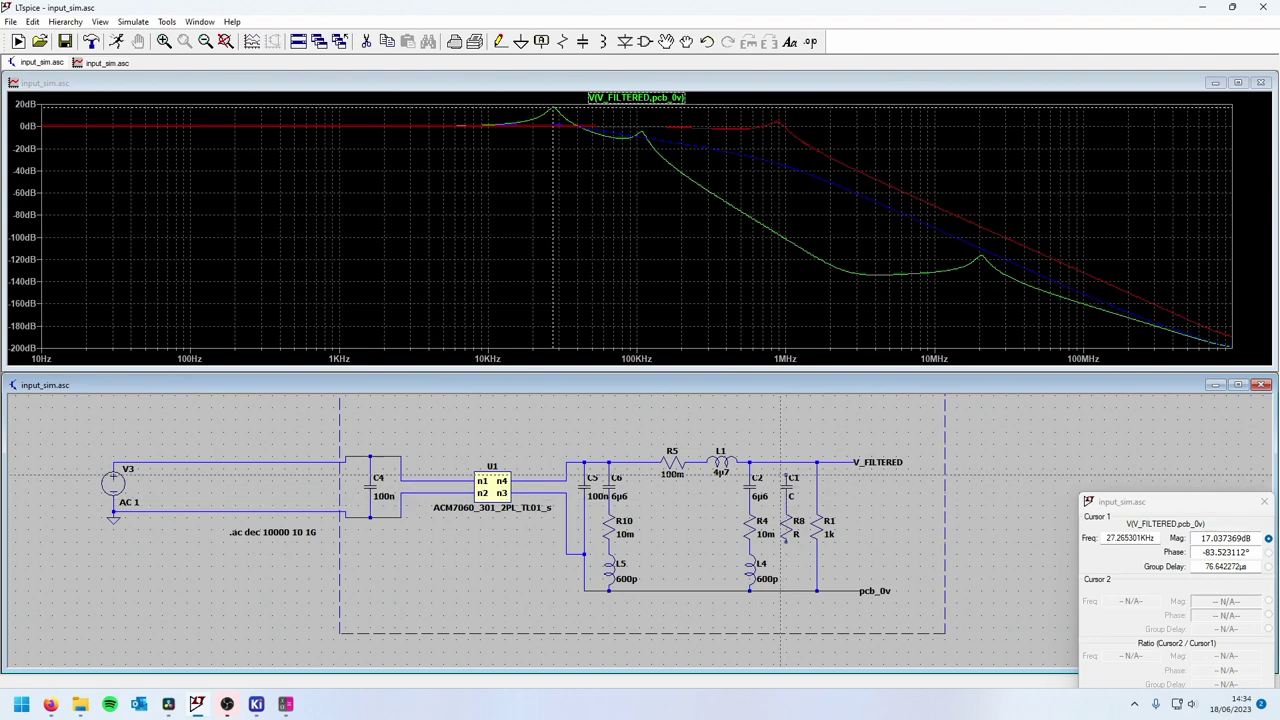
left_click(786, 484)
left_click(786, 543)
- Set R8 to 30m and C1 to 220u, then rerun the simulation
right_click(800, 535)
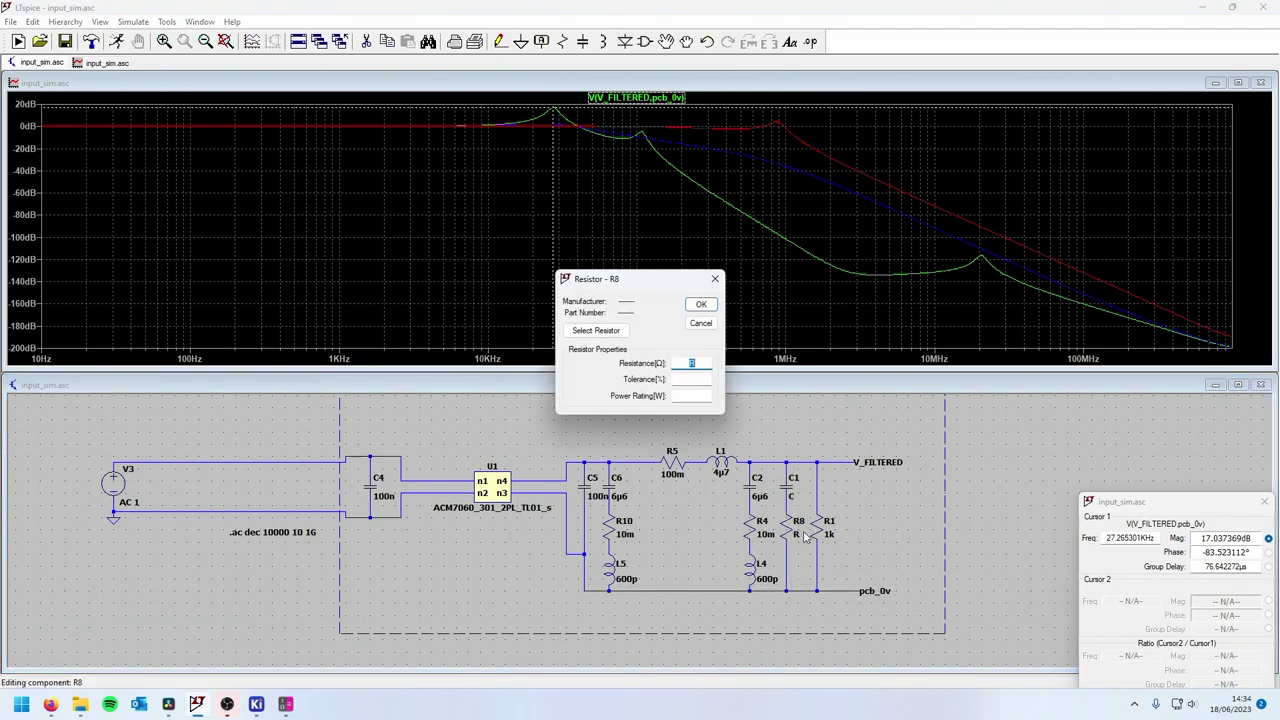
type("30m")
key("Return")
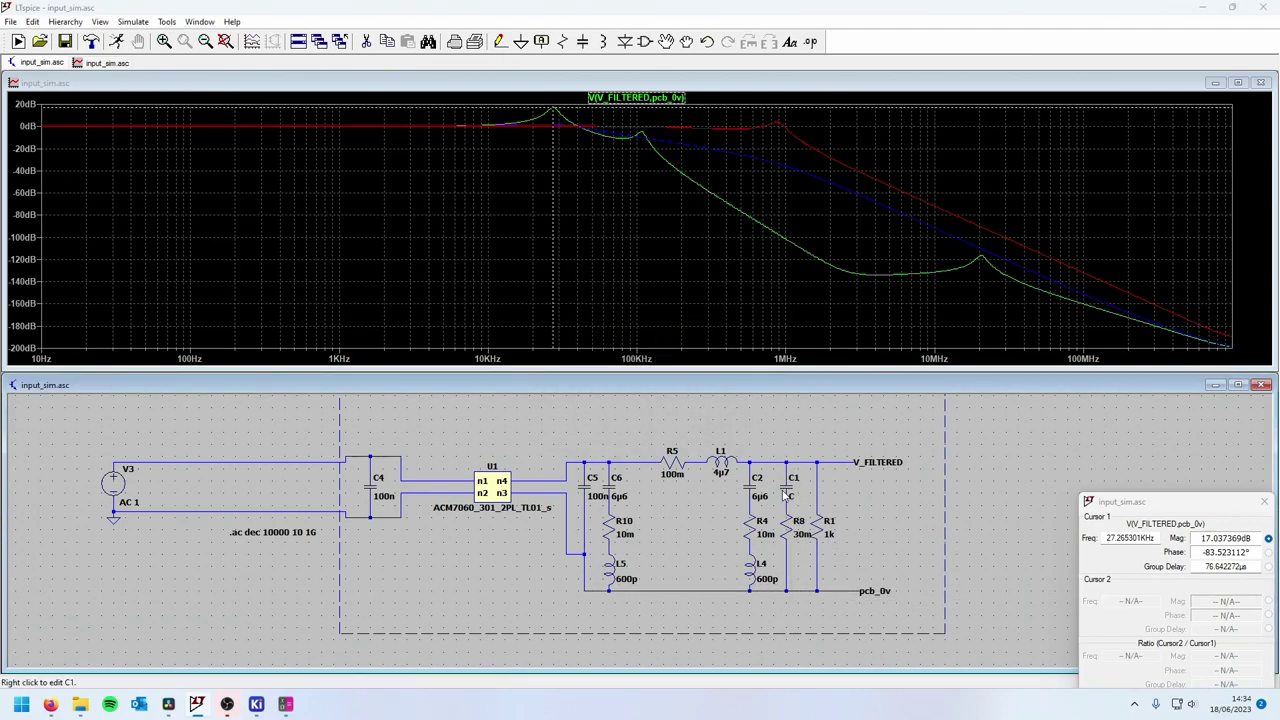
right_click(786, 494)
type("220u")
key("Return")
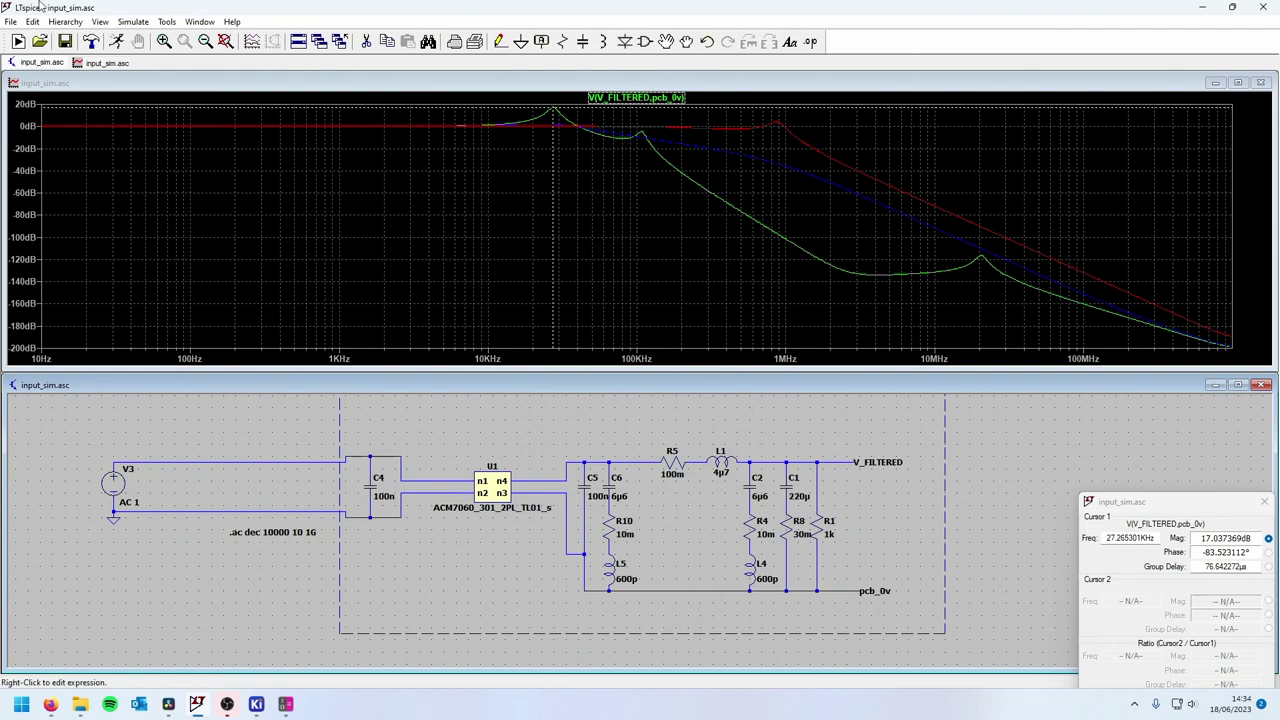
left_click(116, 41)
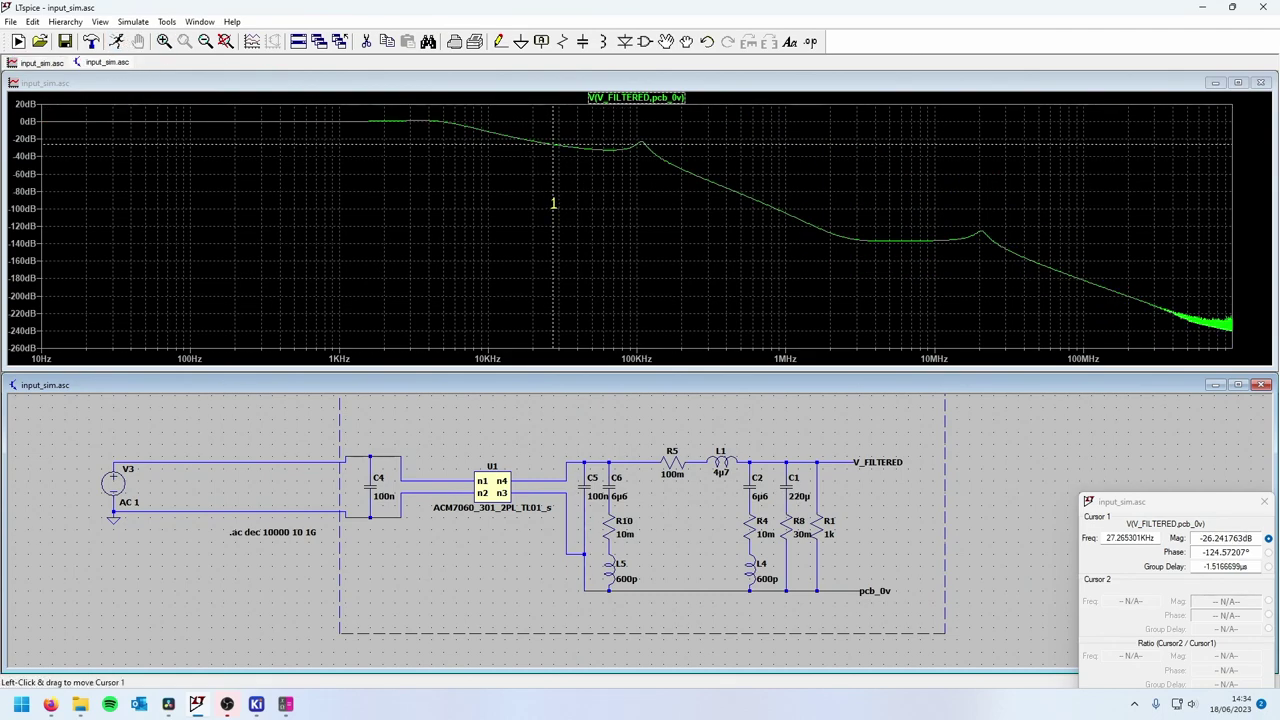
- Drag cursor 1 along V(V_FILTERED) from about 6.6 kHz, past the 100 kHz peak, to 3.33 MHz
left_click_drag(552, 202, 417, 186)
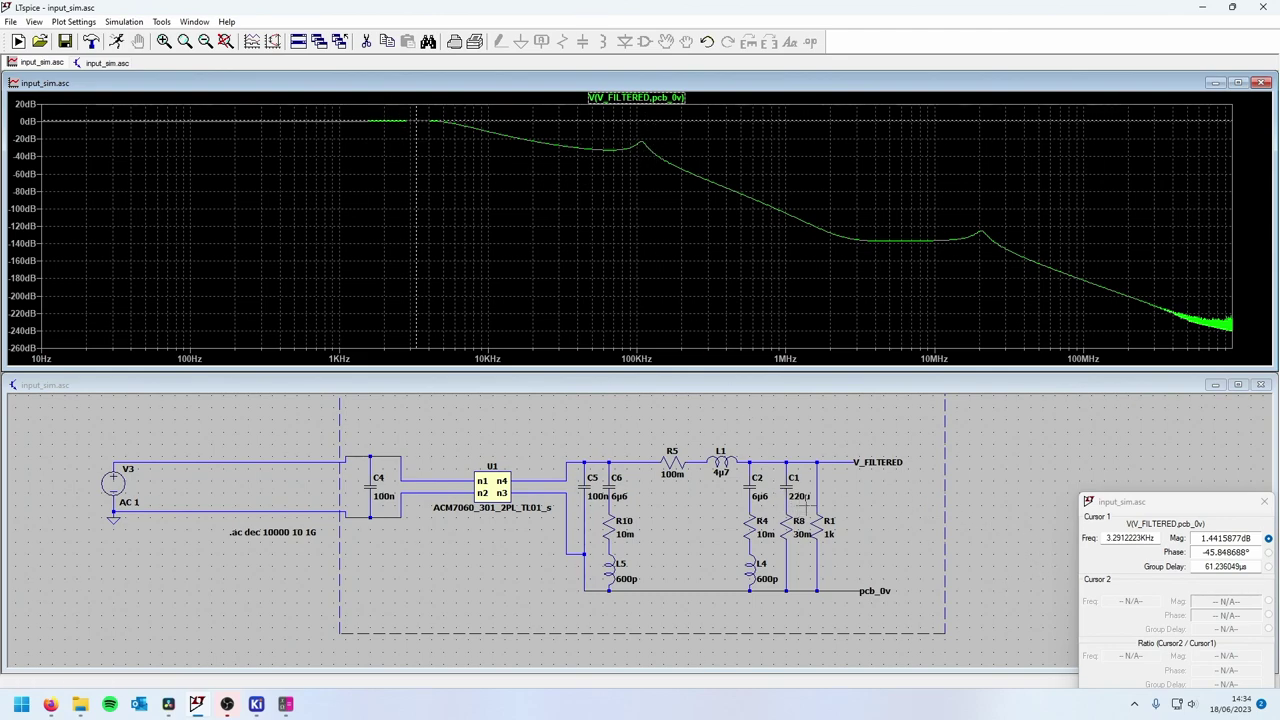
left_click_drag(417, 189, 641, 213)
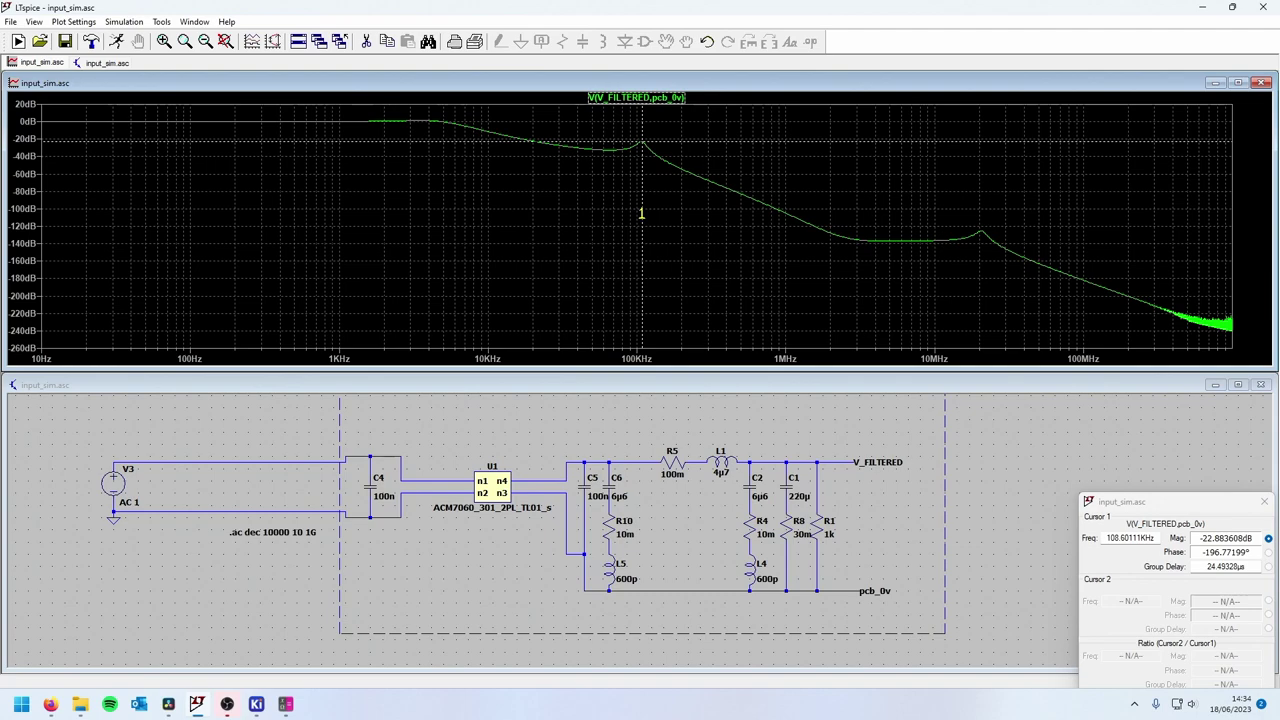
left_click_drag(641, 213, 642, 217)
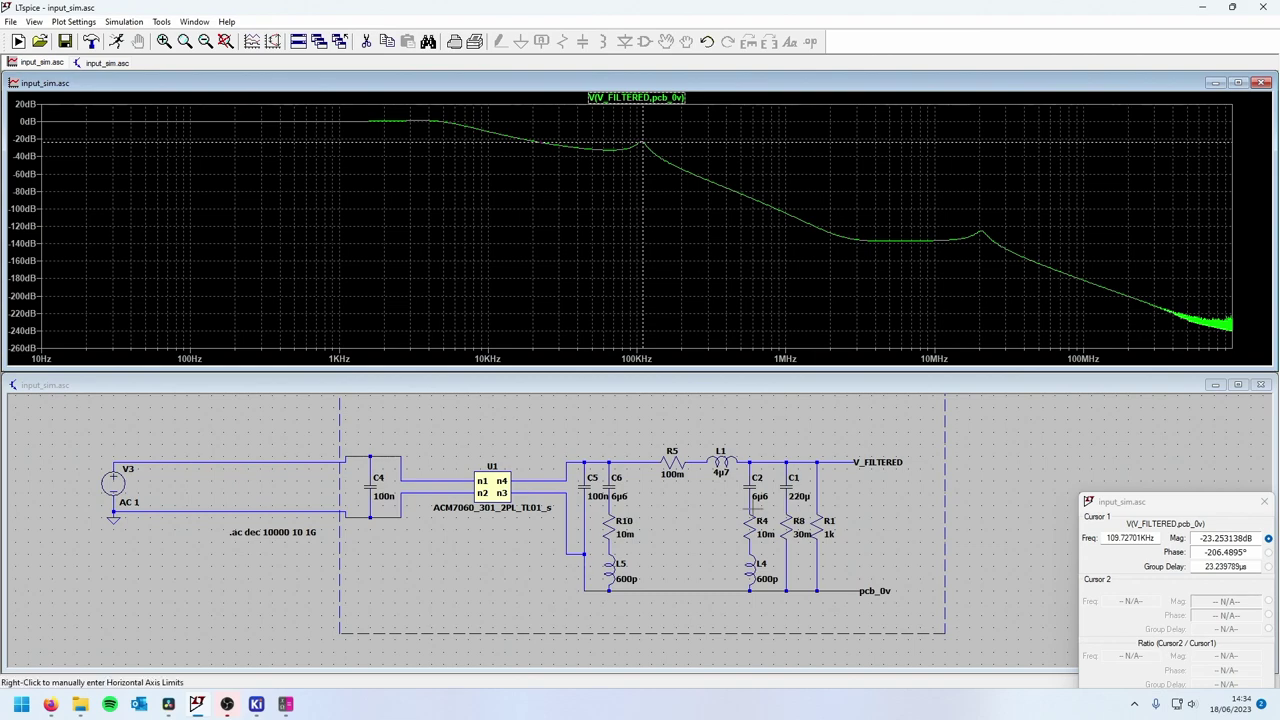
left_click_drag(642, 300, 926, 330)
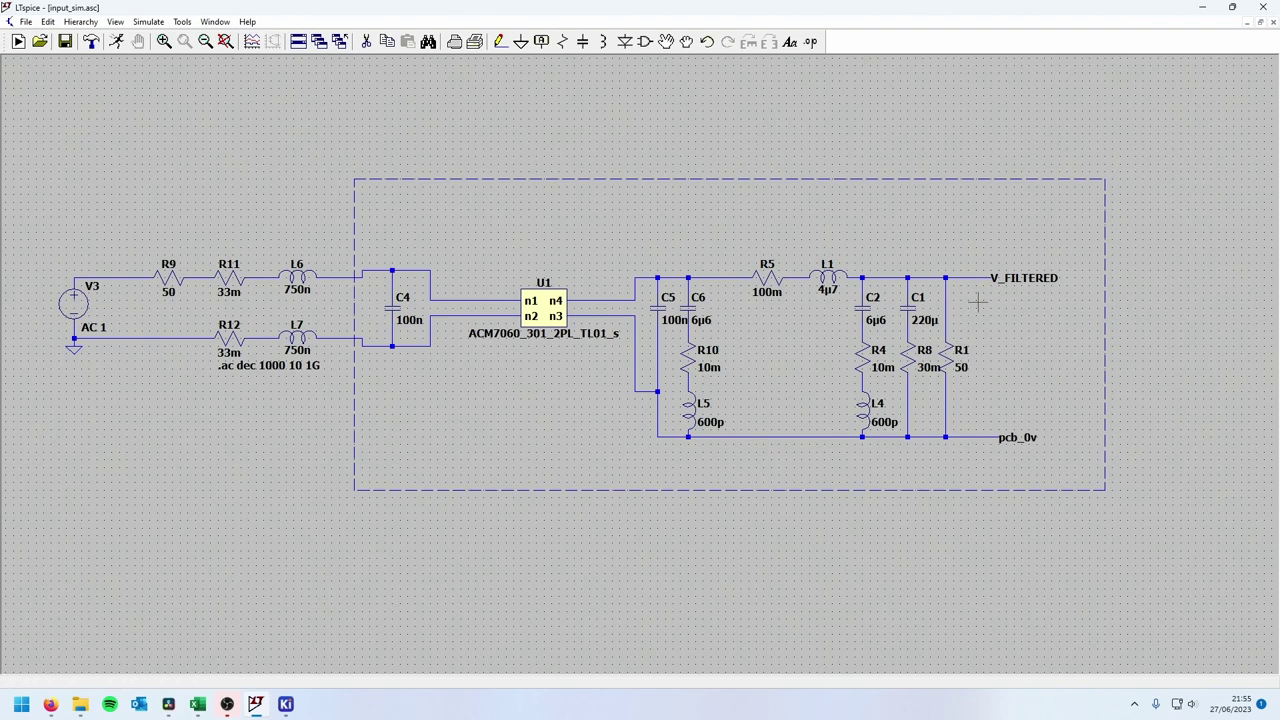
right_click(958, 352)
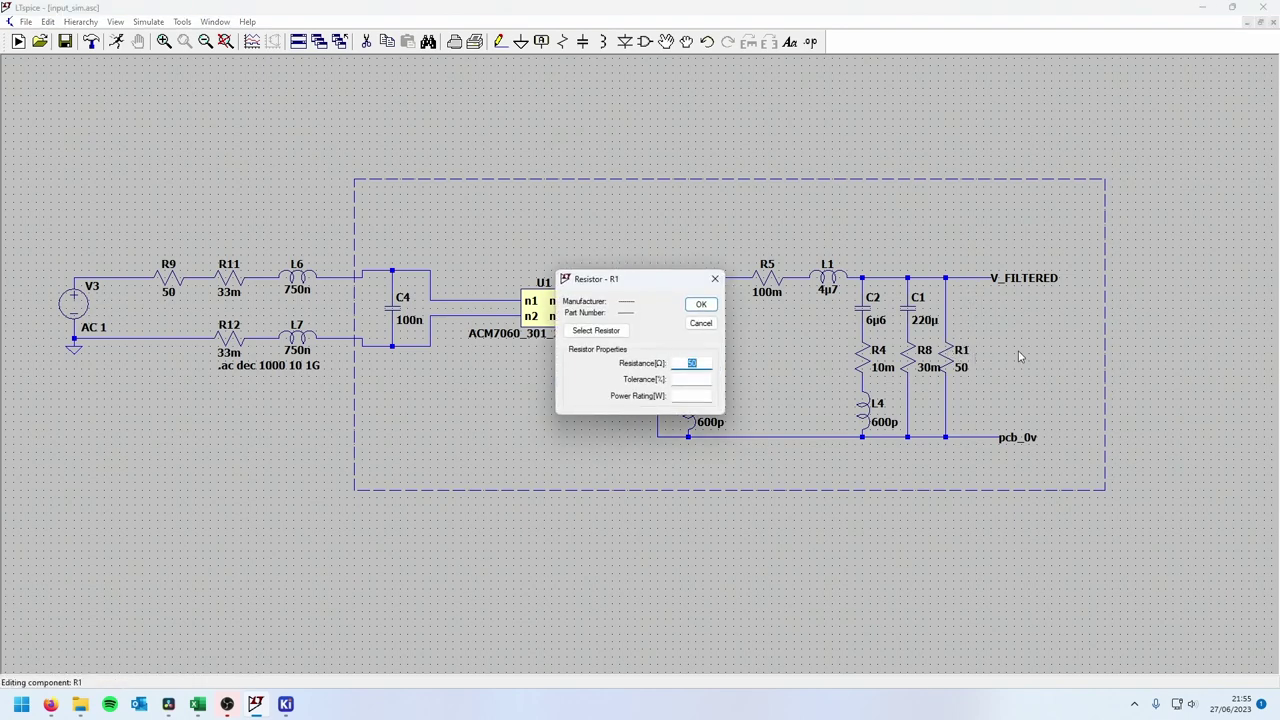
key("Return")
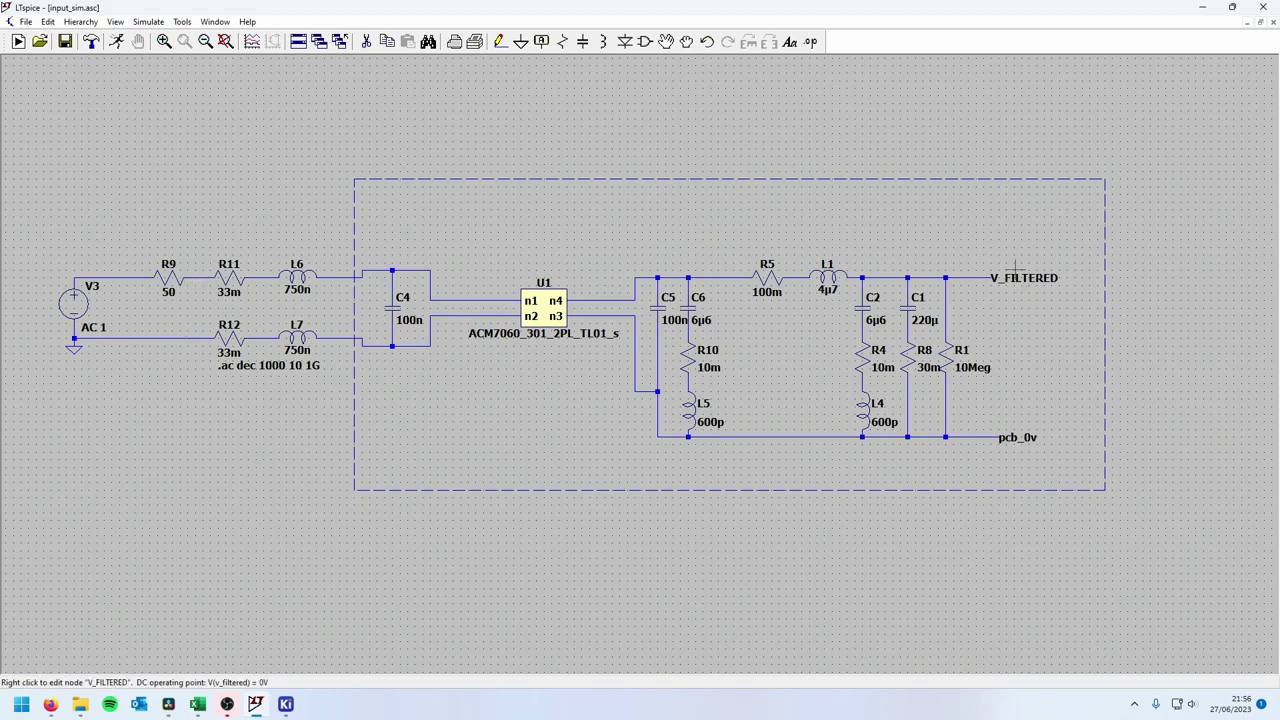
right_click(947, 358)
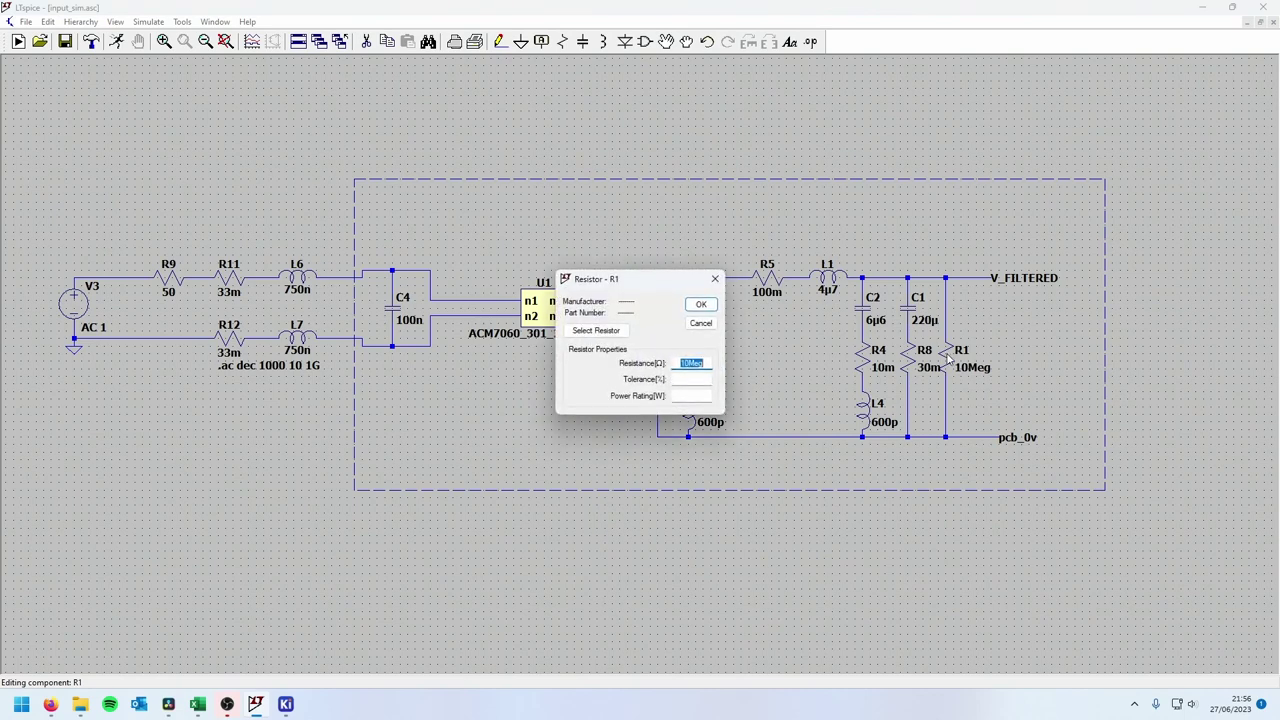
type("50")
key("Return")
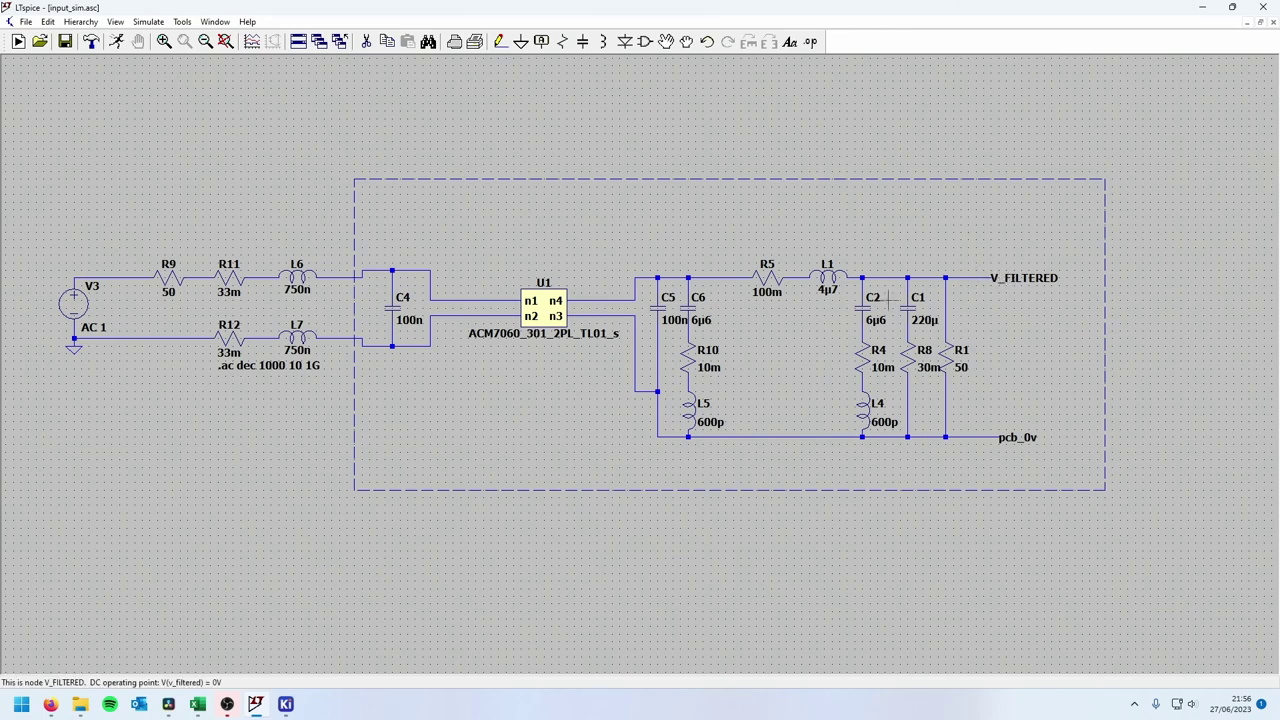
- Show the results.xlsx chart of insertion loss versus frequency: oscilloscope, simulated 1k load, VNA
left_click(198, 704)
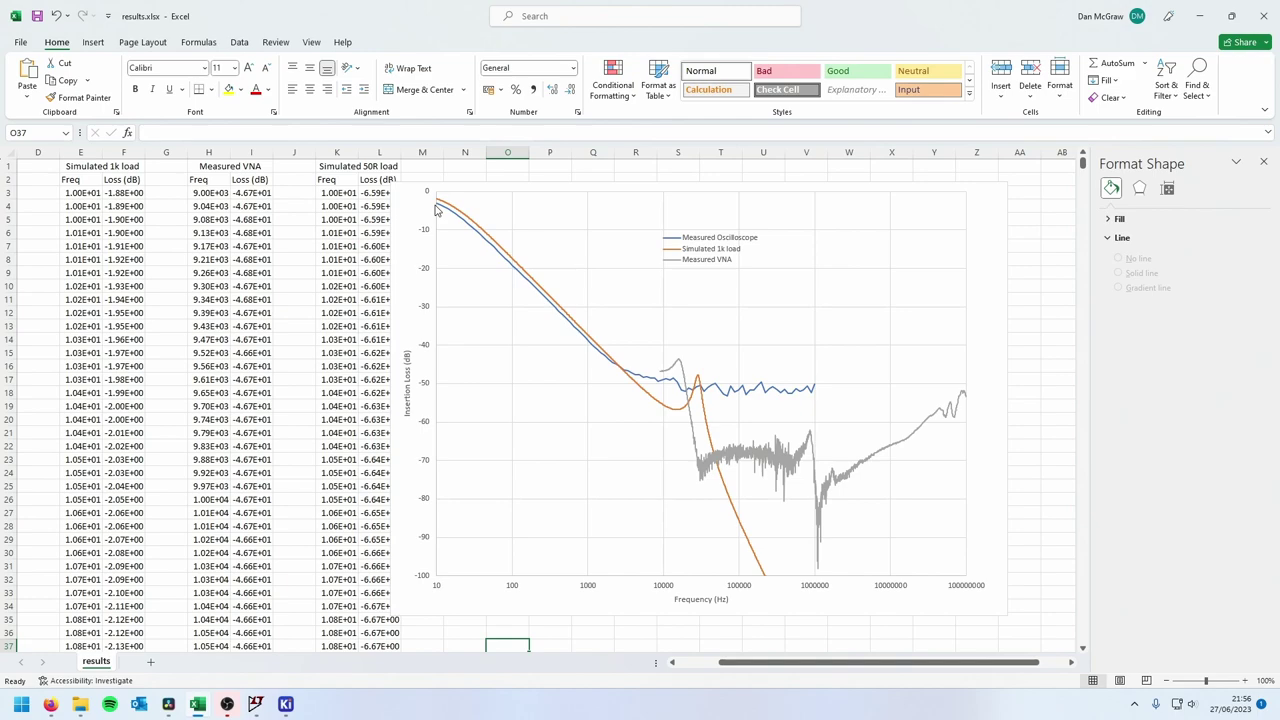
mouse_move(440, 208)
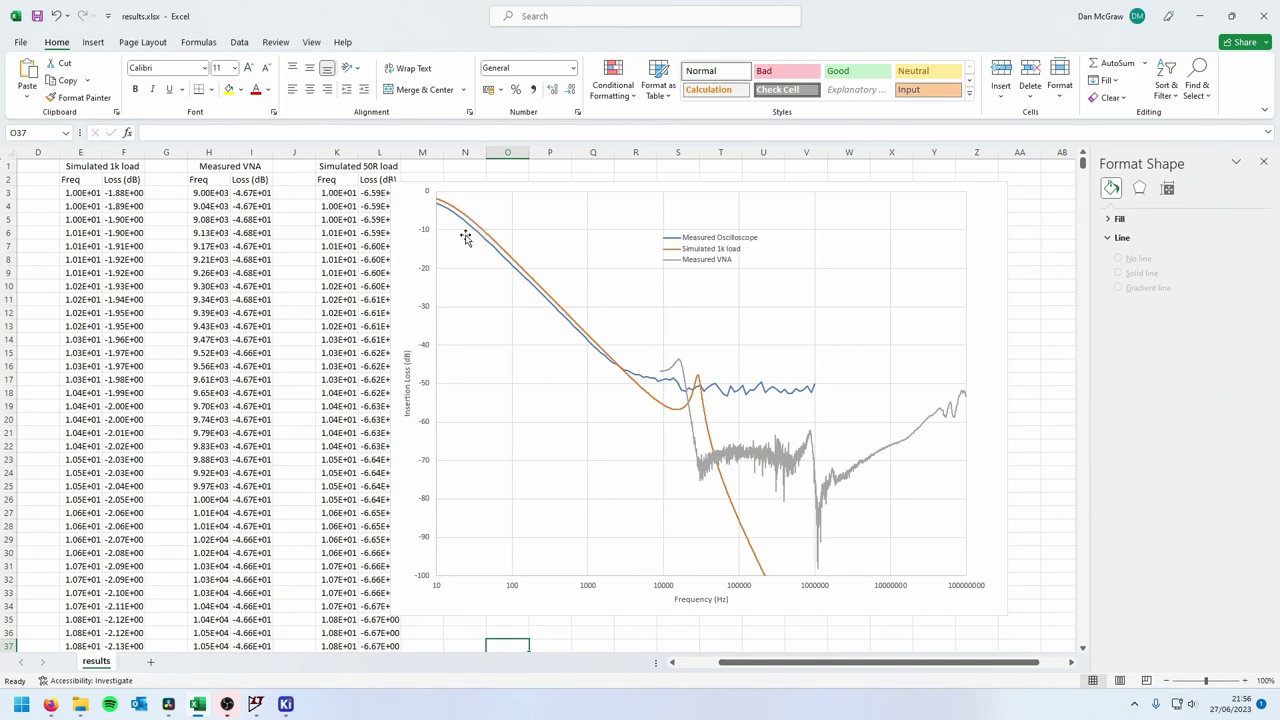